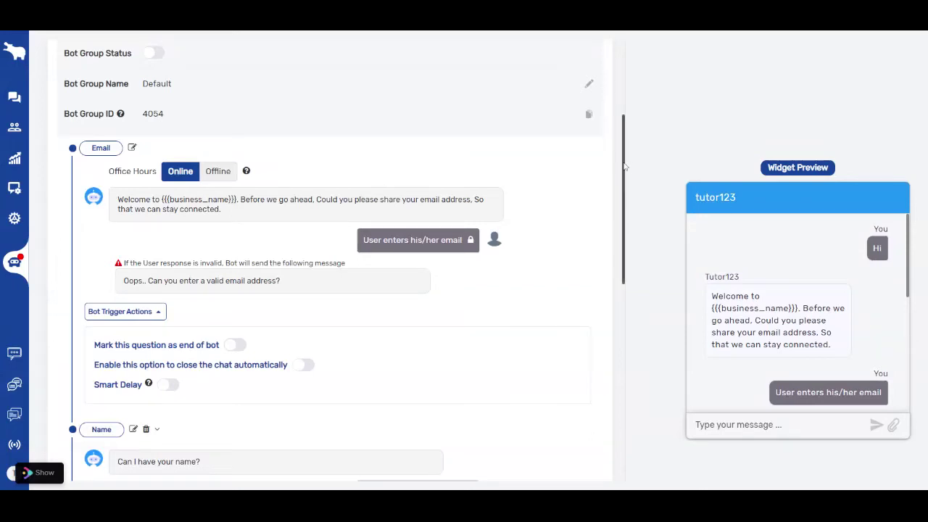
Create and save a new bot group named New Group (ID 5218)
drag(623, 167, 621, 84)
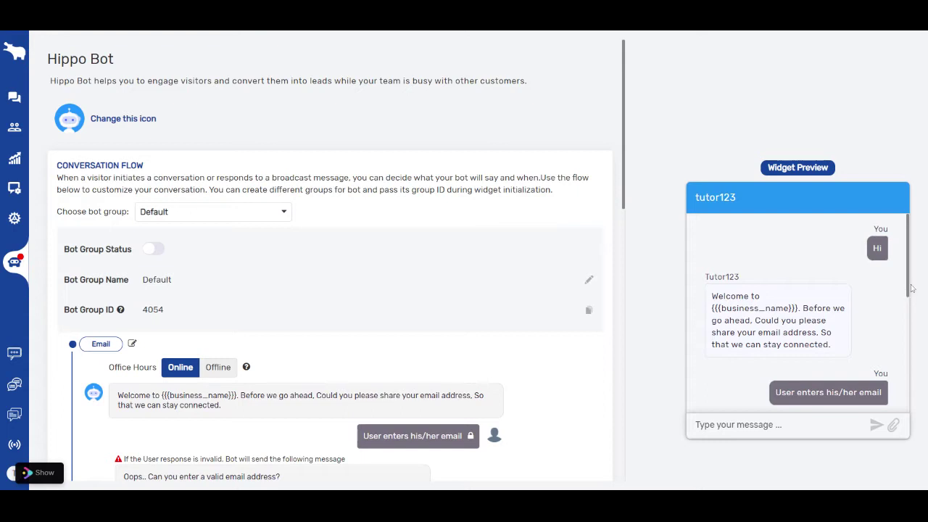
drag(911, 291, 885, 275)
scroll(628, 194, down, 1)
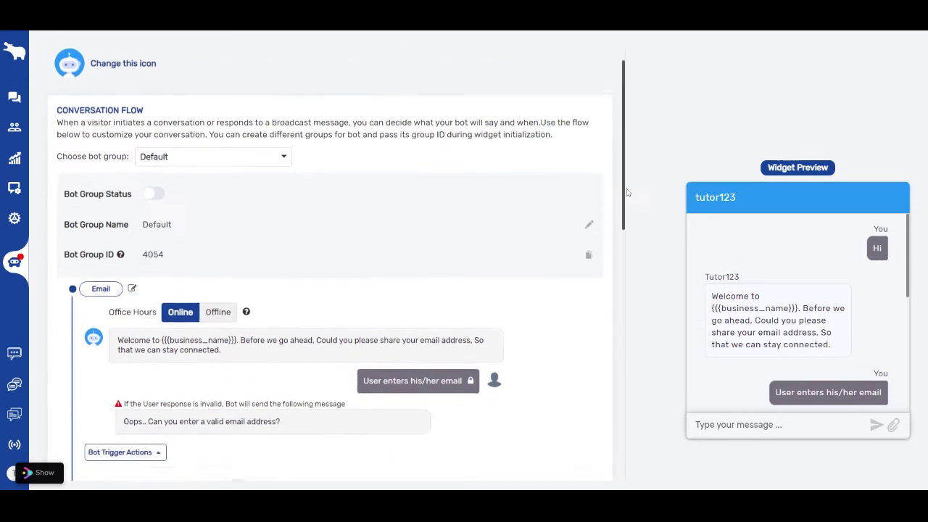
scroll(627, 194, down, 1)
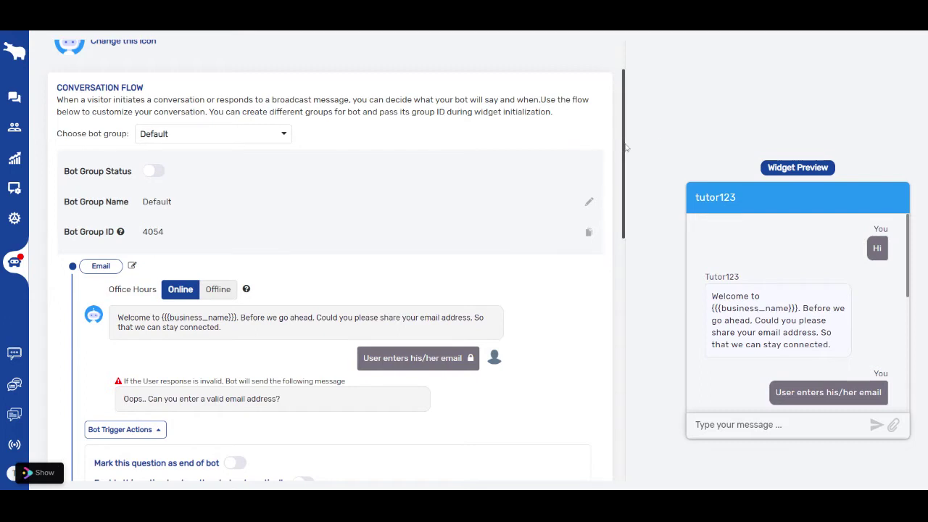
drag(626, 146, 625, 108)
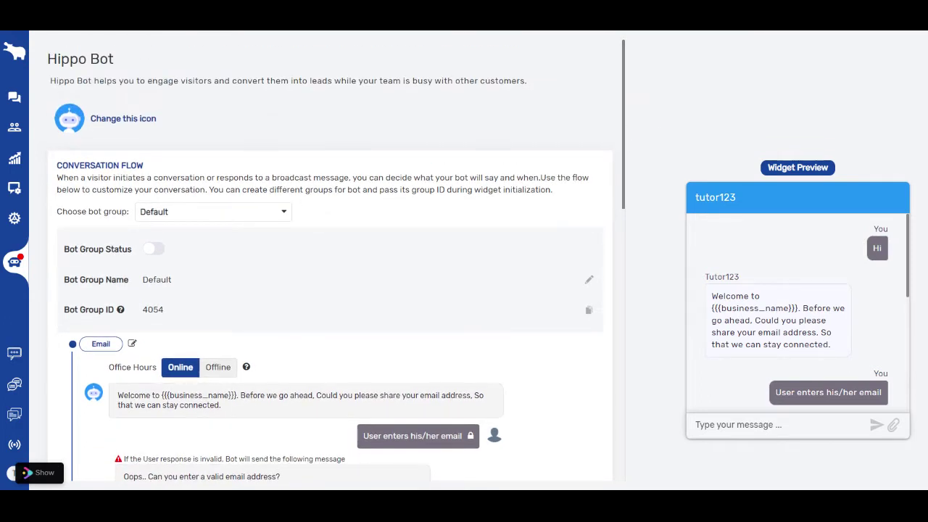
click(165, 217)
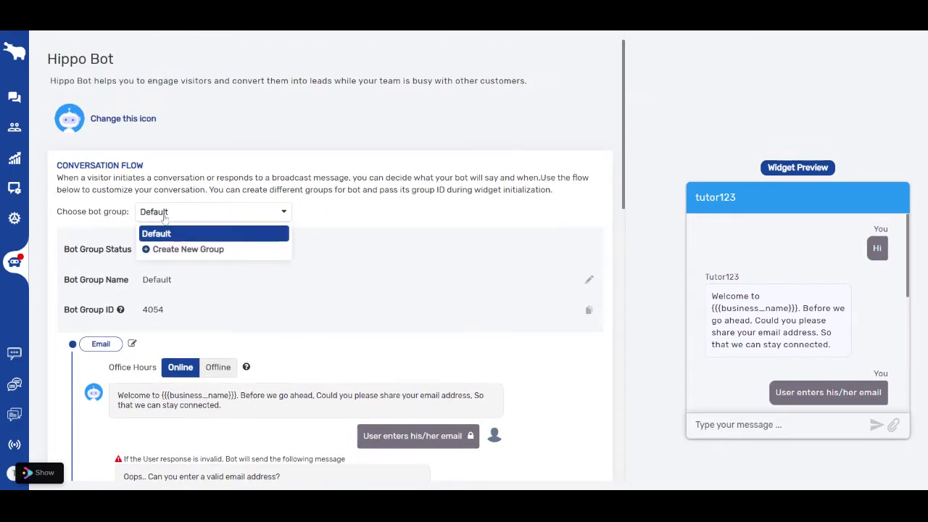
click(183, 250)
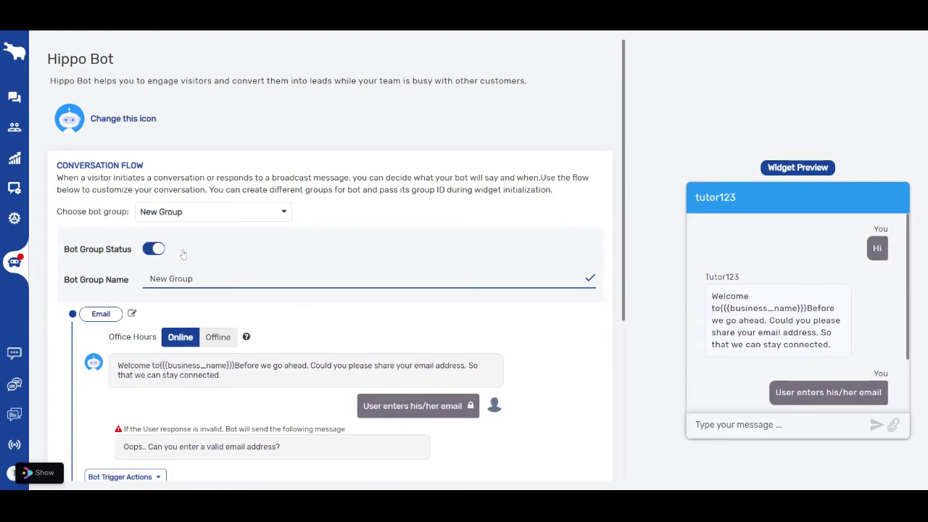
click(154, 249)
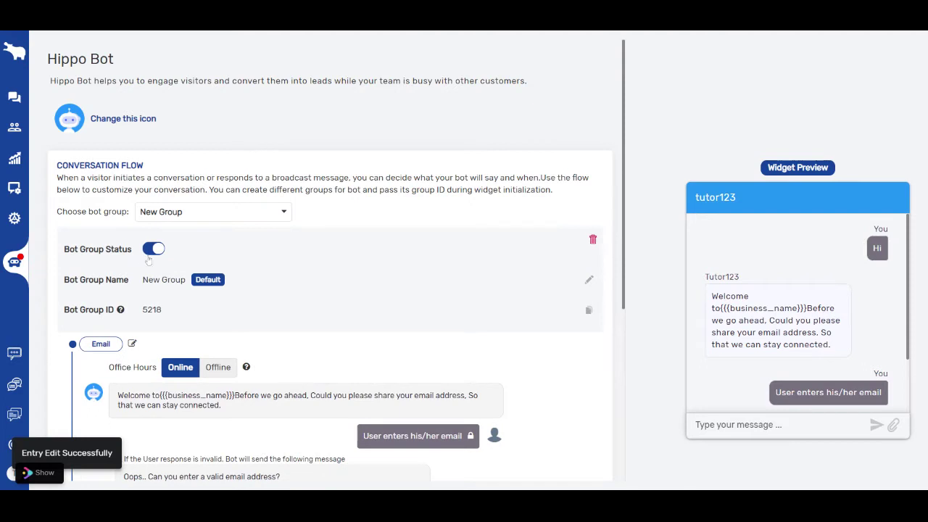
Switch off New Group's Bot Group Status so the group is inactive
click(150, 255)
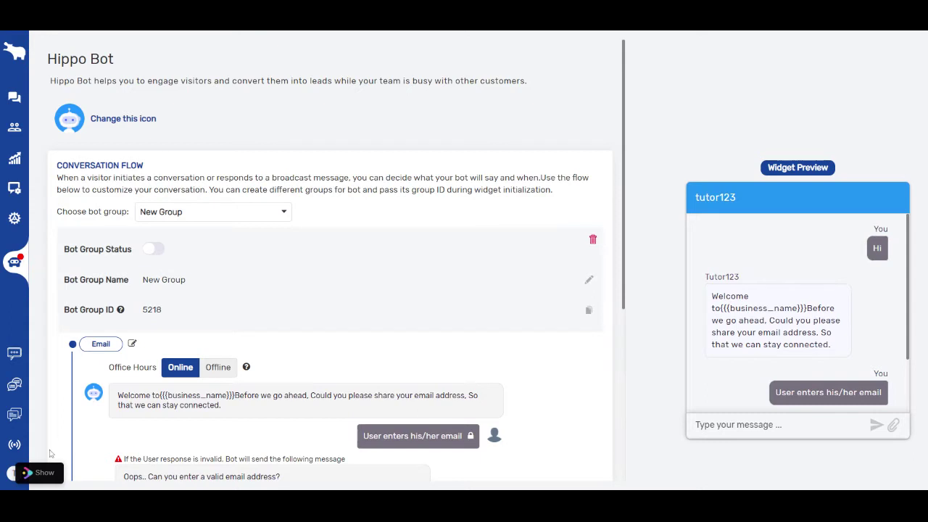
mouse_move(61, 473)
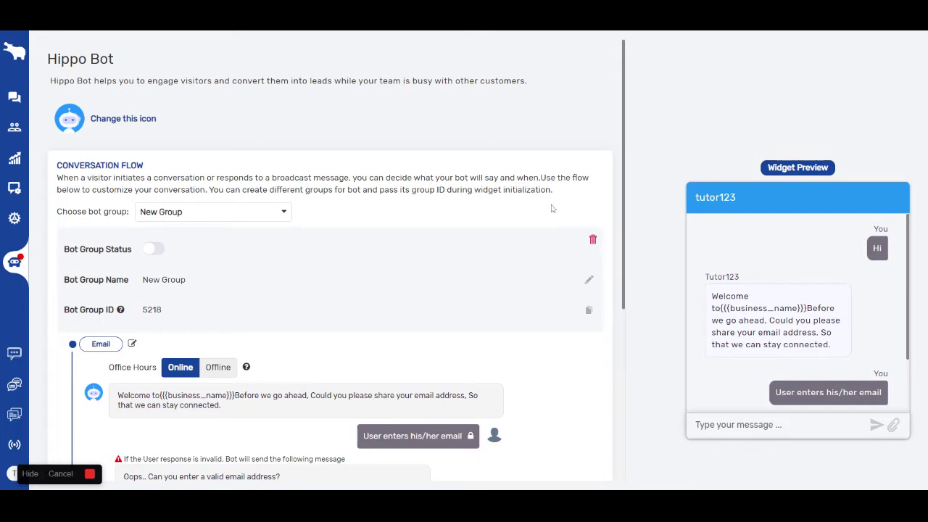
triple_click(628, 173)
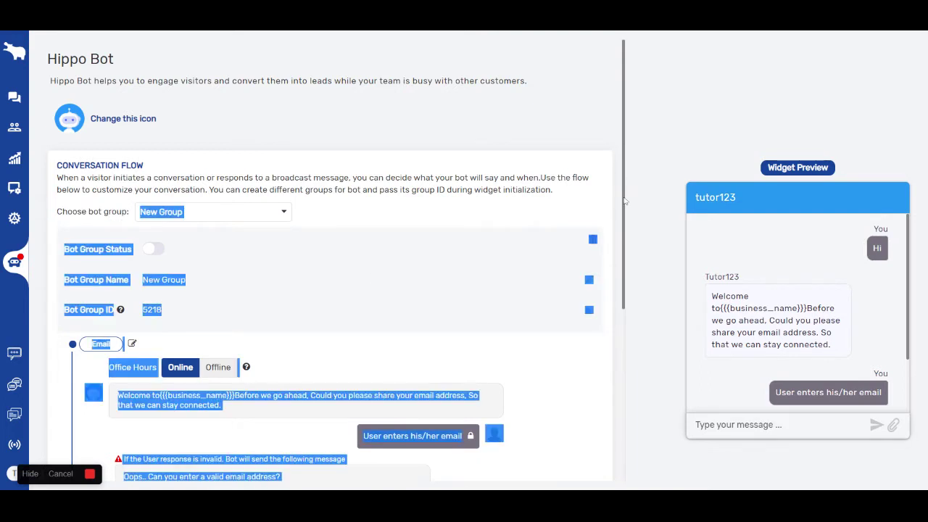
click(637, 129)
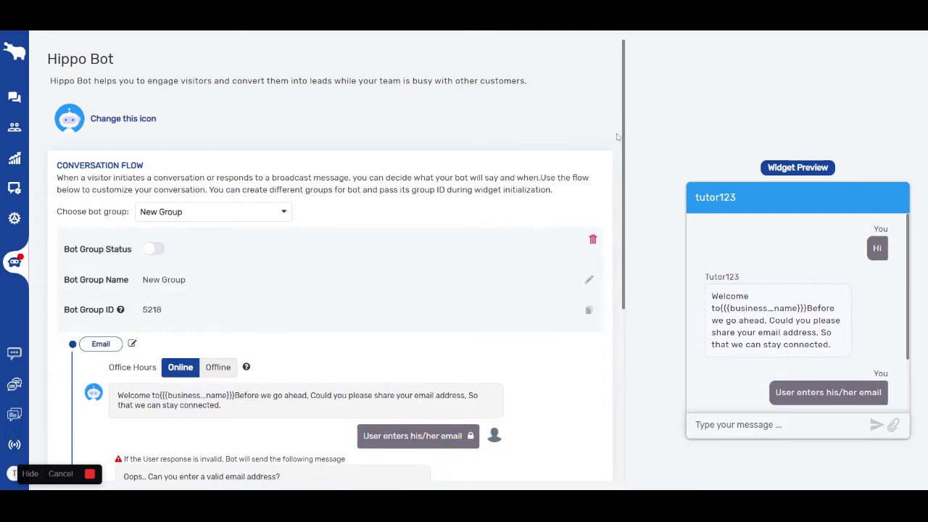
drag(624, 140, 632, 269)
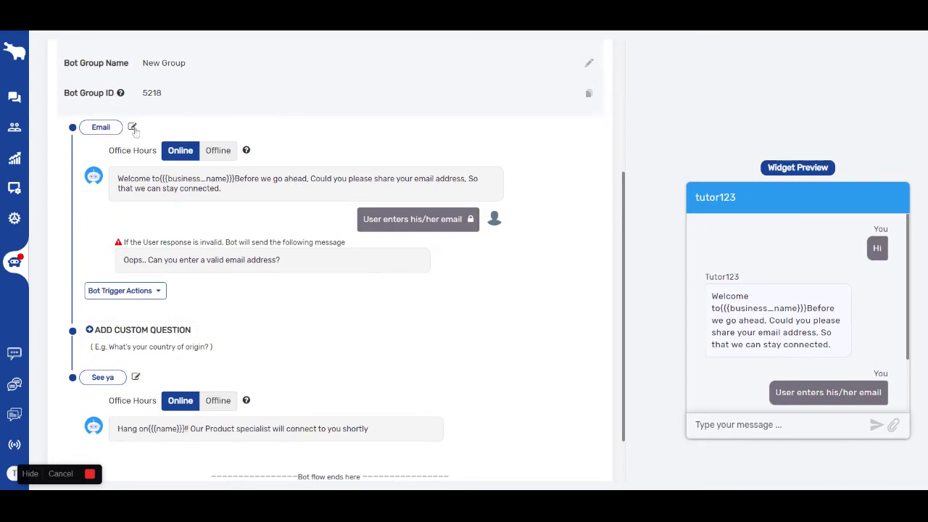
Edit the first (Email) question and set its response type to Name
click(133, 127)
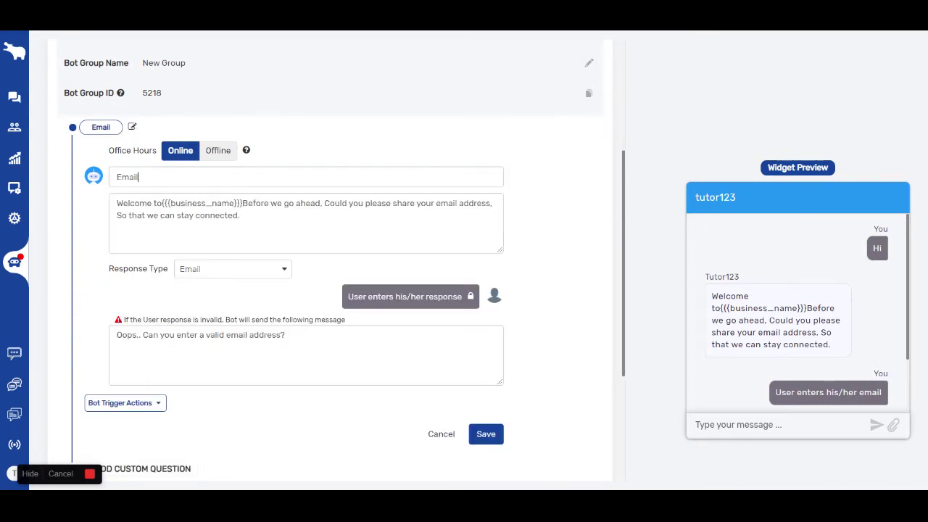
key(ctrl+a)
click(129, 204)
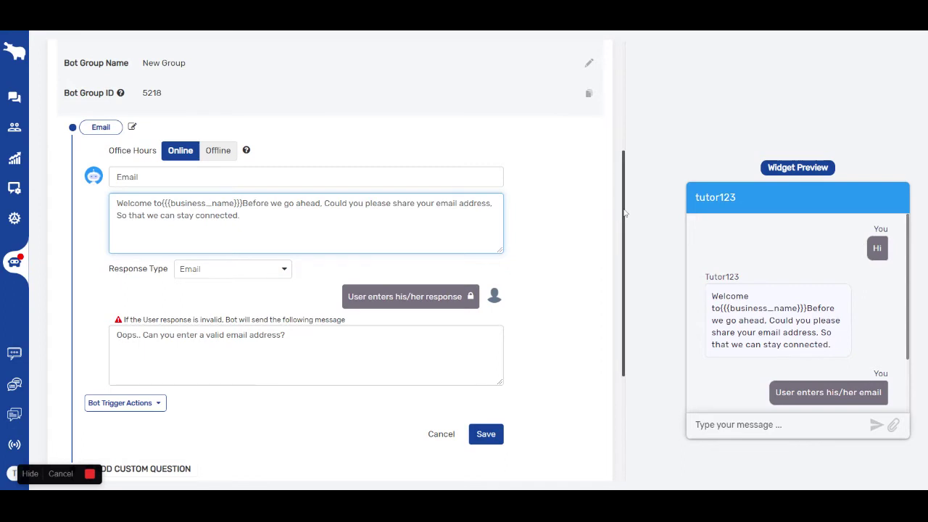
double_click(127, 177)
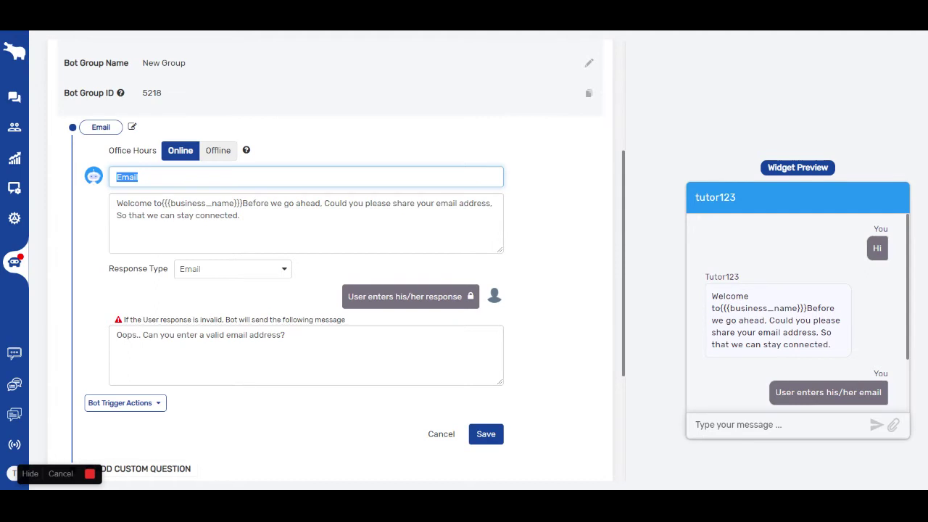
click(239, 215)
key(ctrl+a)
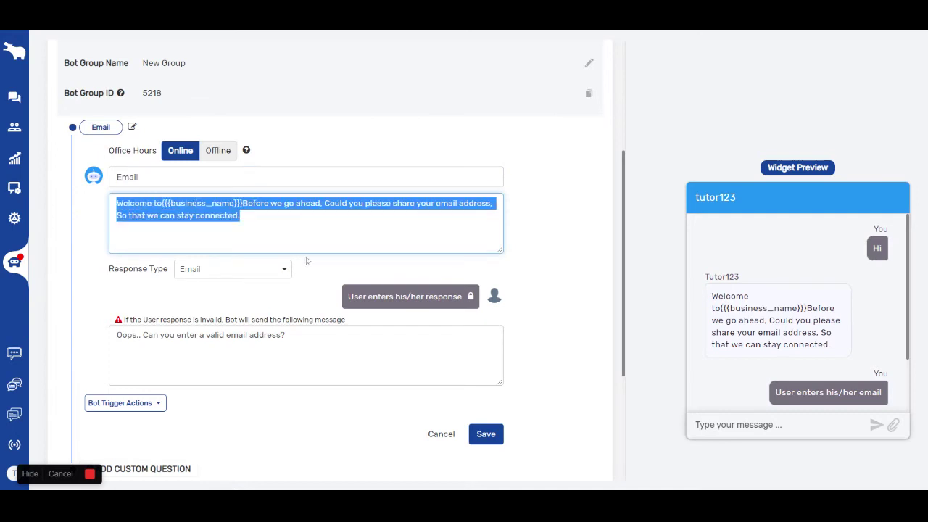
click(240, 215)
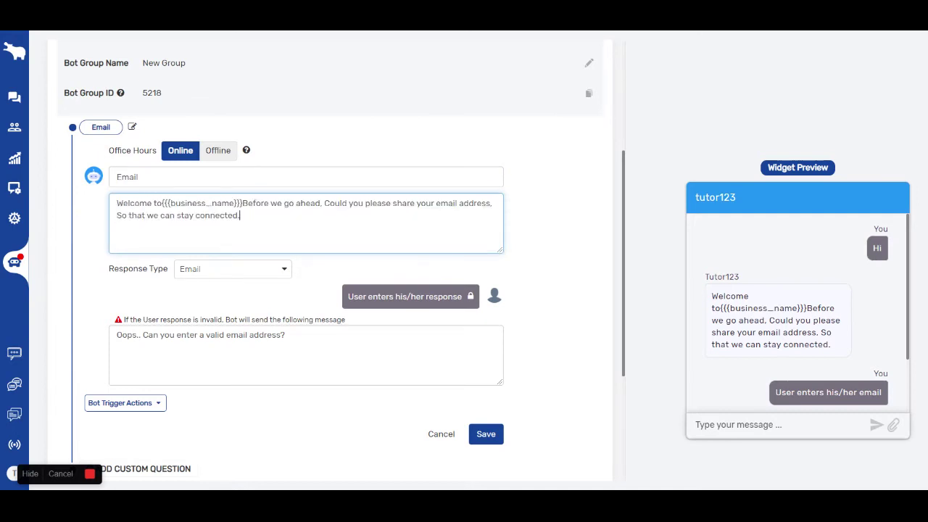
click(254, 274)
click(206, 320)
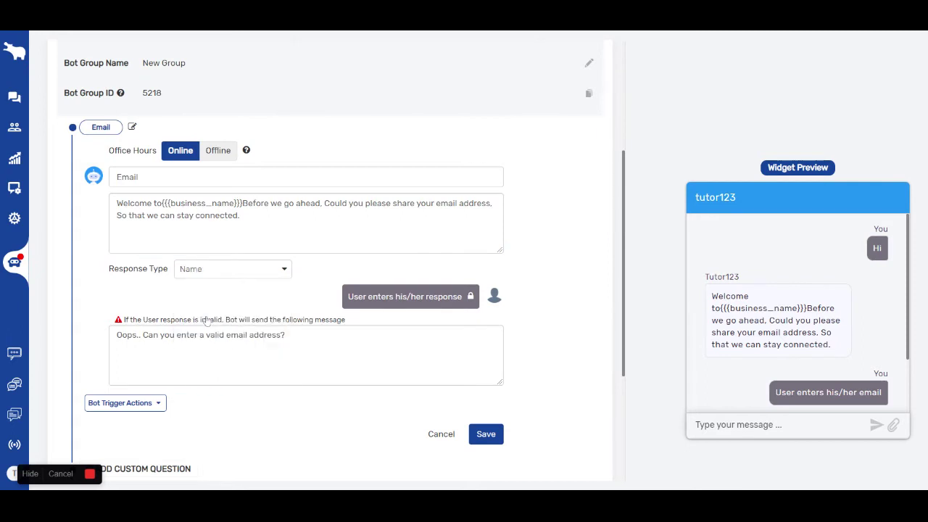
Replace the question message with 'Hi' and 'What's your Name??' on two lines
drag(277, 203, 104, 210)
click(240, 216)
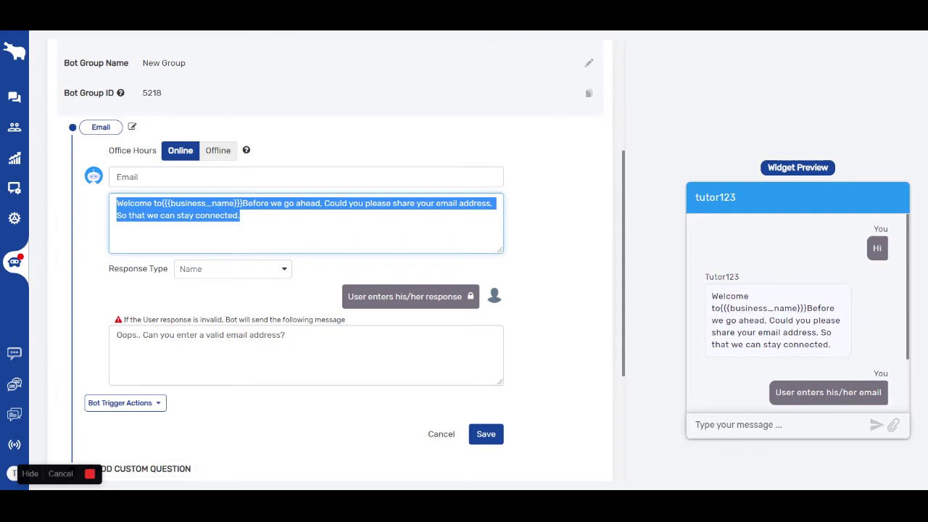
text(P)
key(BackSpace)
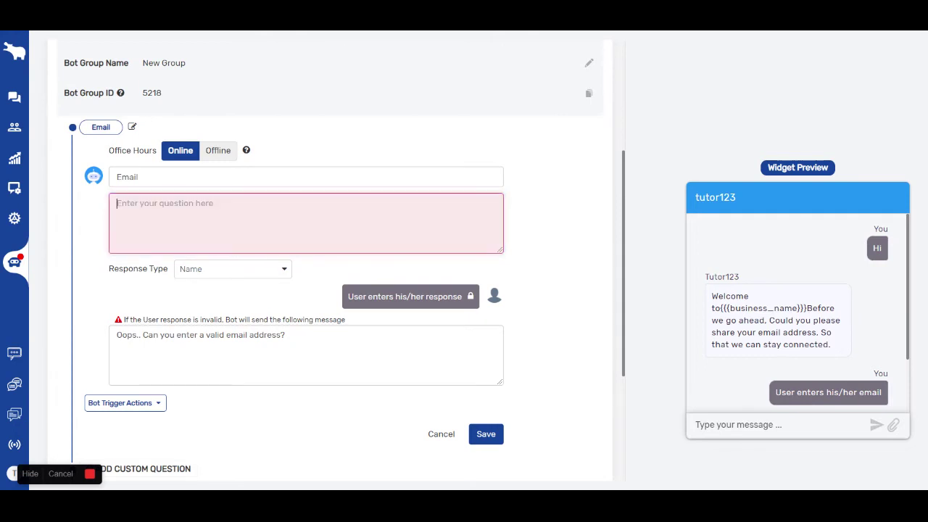
text(Hi)
key(Return)
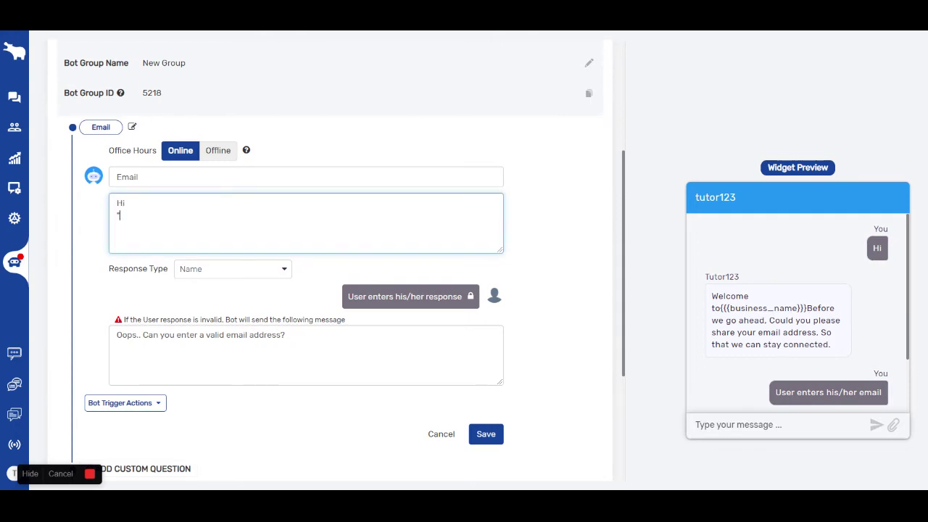
text(Please share)
key(BackSpace)
key(BackSpace)
key(BackSpace)
key(BackSpace)
key(BackSpace)
key(BackSpace)
key(BackSpace)
key(BackSpace)
key(BackSpace)
key(BackSpace)
key(BackSpace)
key(BackSpace)
key(BackSpace)
key(BackSpace)
text(What's your Name??)
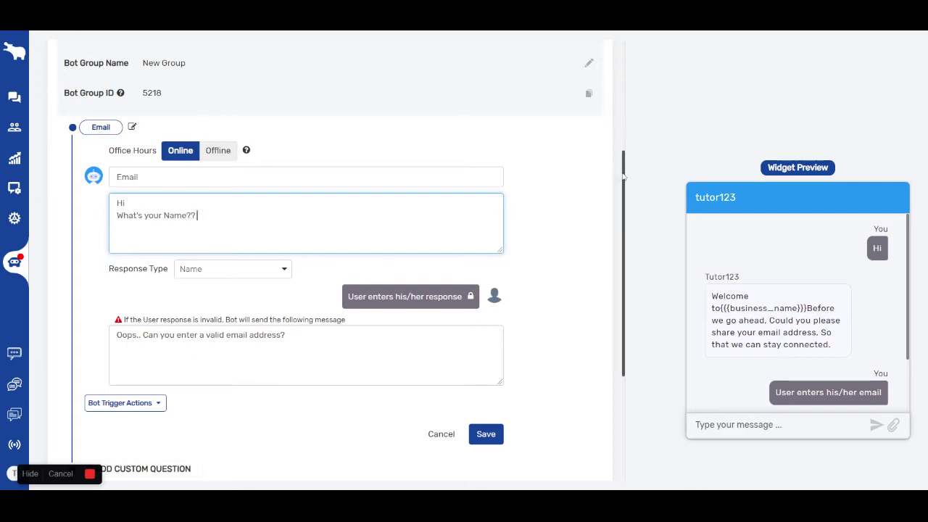
Keep Name as the response type and delete the old invalid-email message
drag(621, 176, 623, 199)
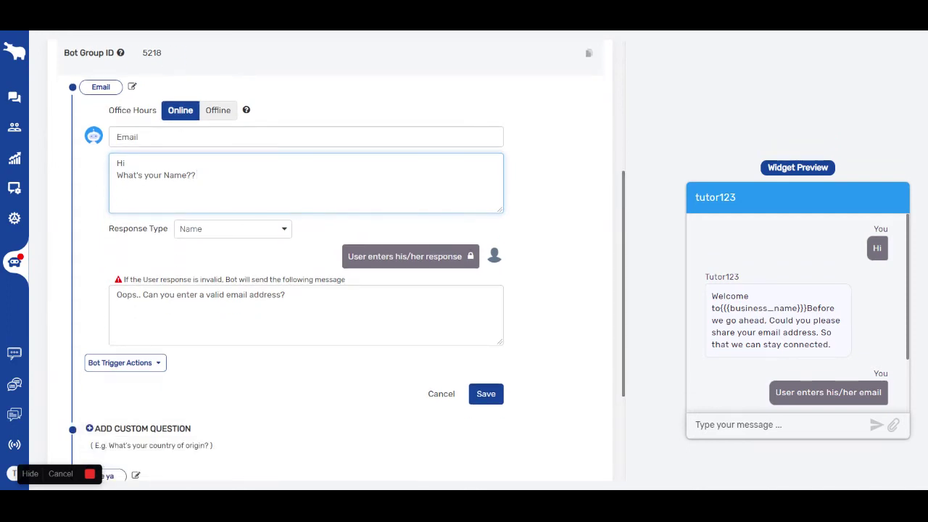
click(239, 235)
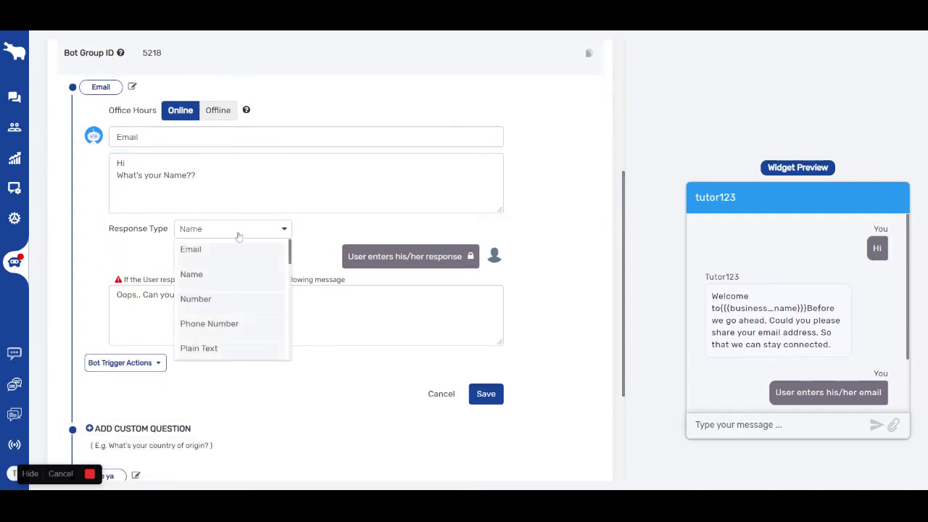
click(334, 219)
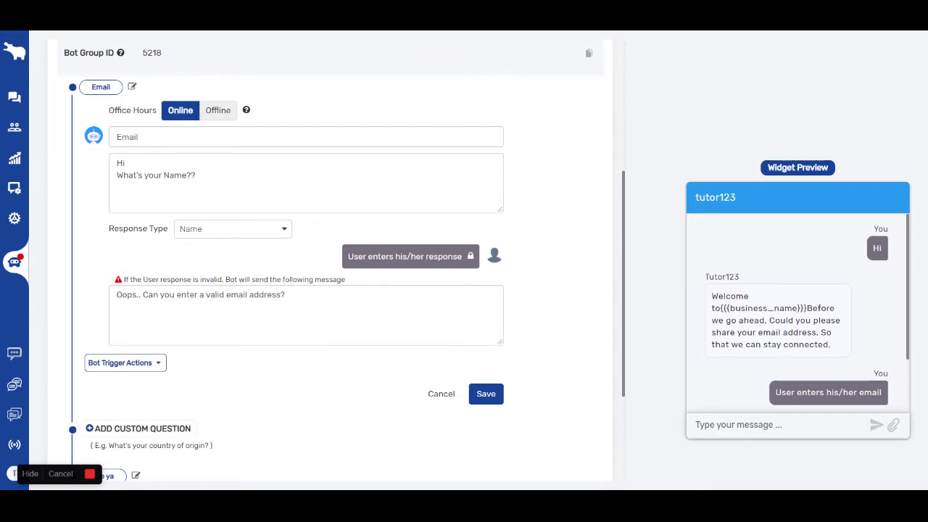
drag(286, 294, 96, 305)
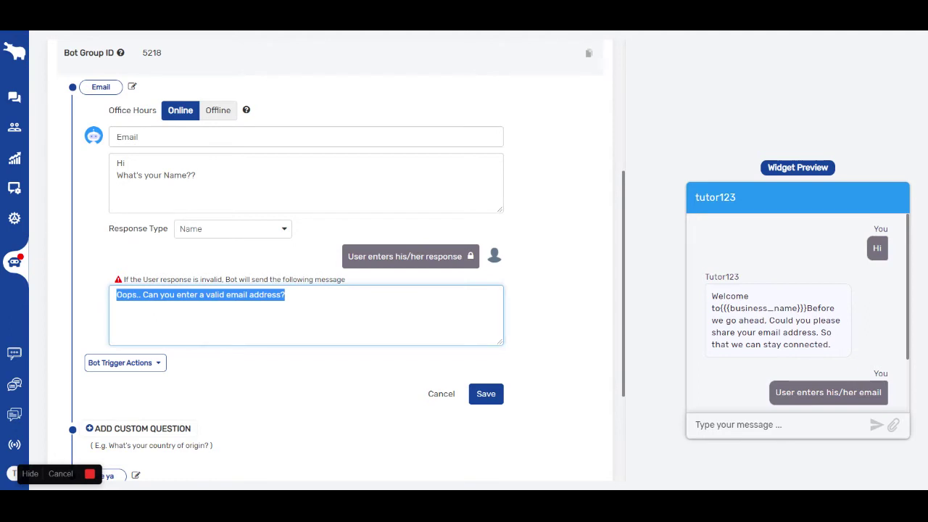
key(BackSpace)
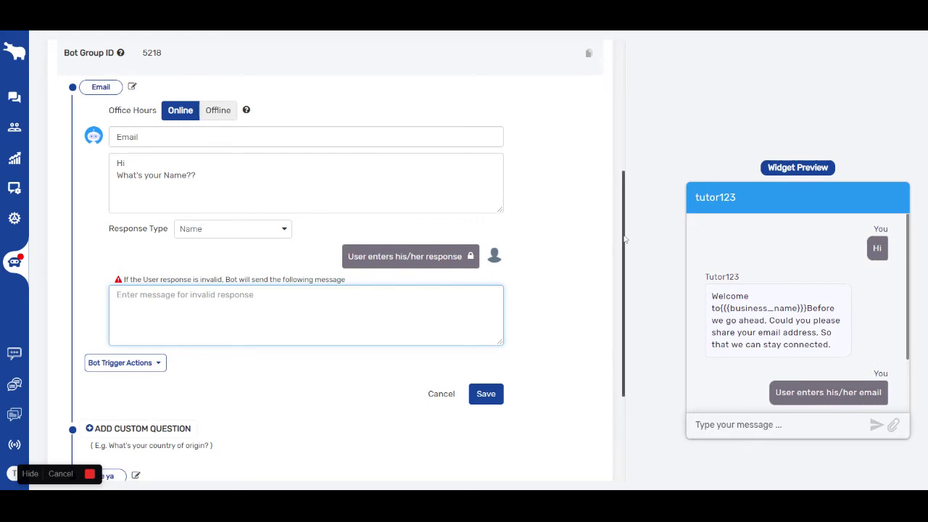
Enter 'Invalid Name' as the invalid-response message and save the name question
drag(624, 241, 627, 271)
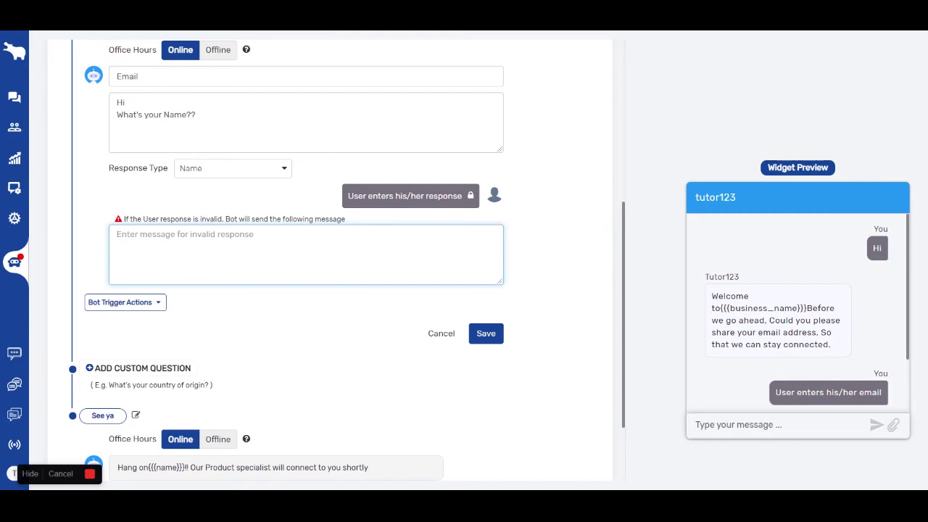
text(Invalid)
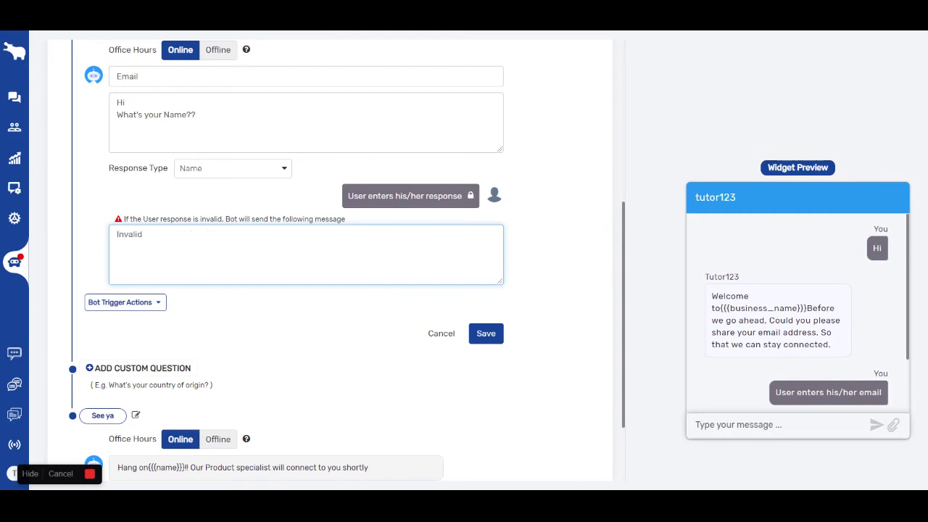
text( Name)
key(Return)
click(485, 335)
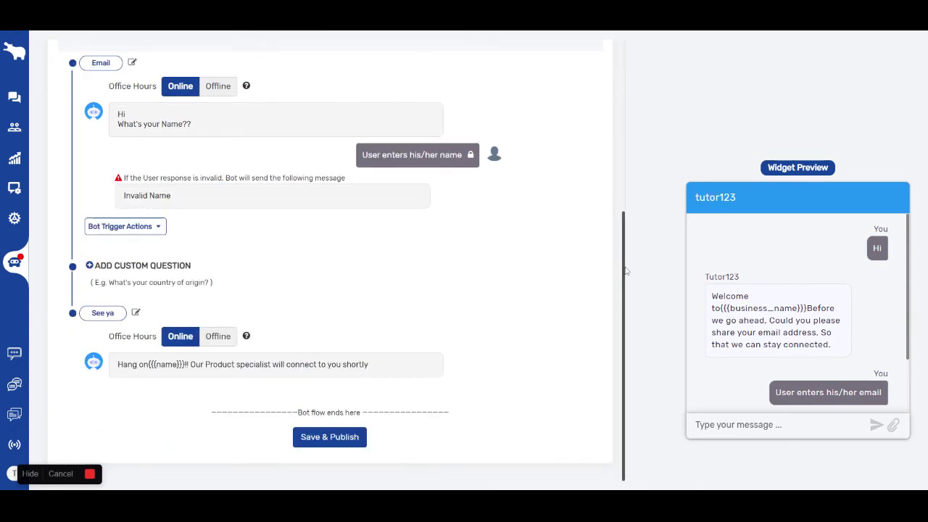
scroll(625, 270, up, 2)
scroll(625, 289, down, 2)
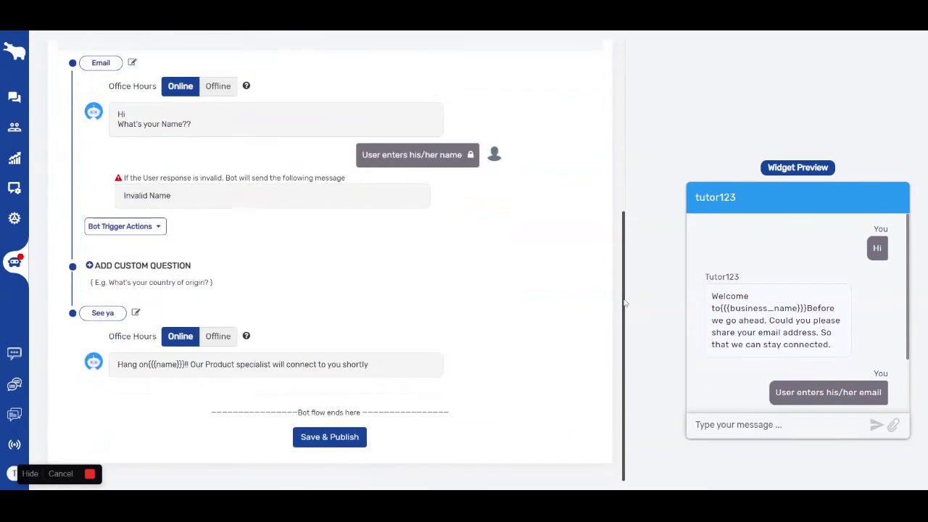
Add a custom question labelled 'Contact Number' asking 'What's your contact Number'
click(119, 266)
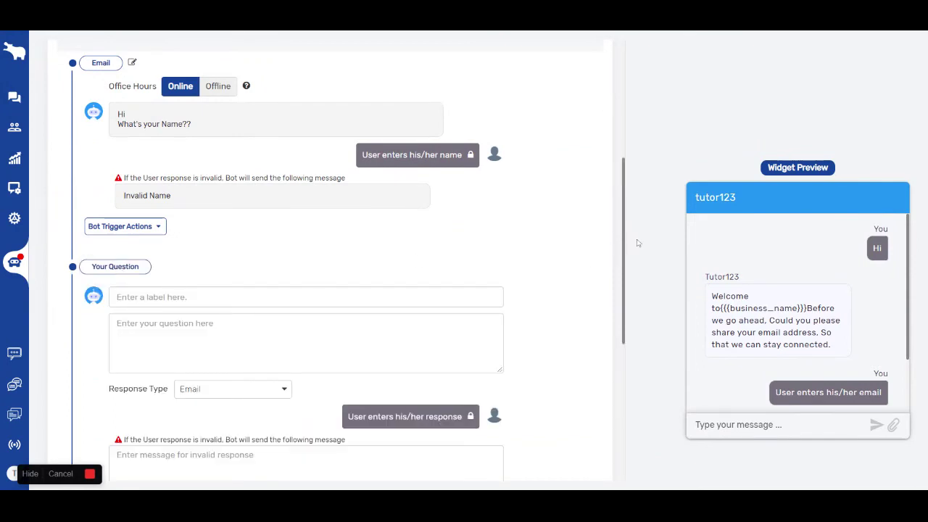
drag(625, 245, 629, 295)
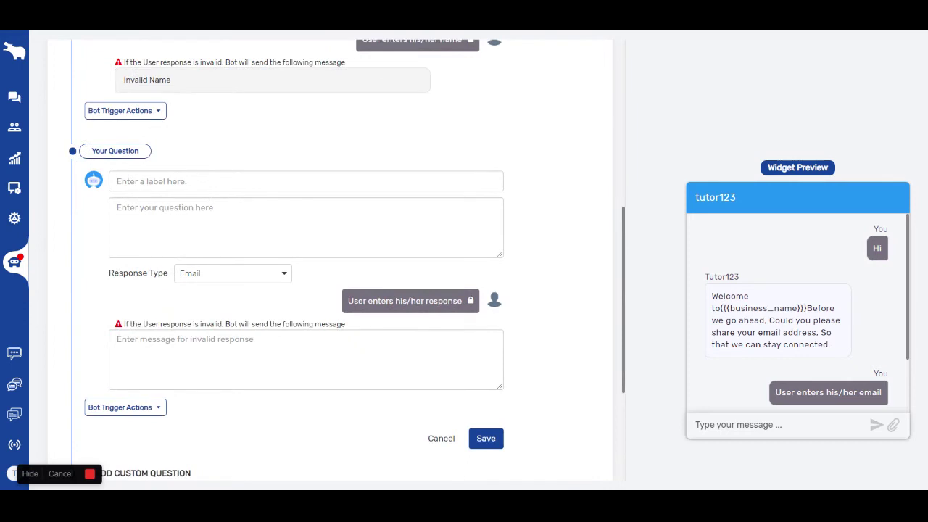
click(218, 181)
text(Con)
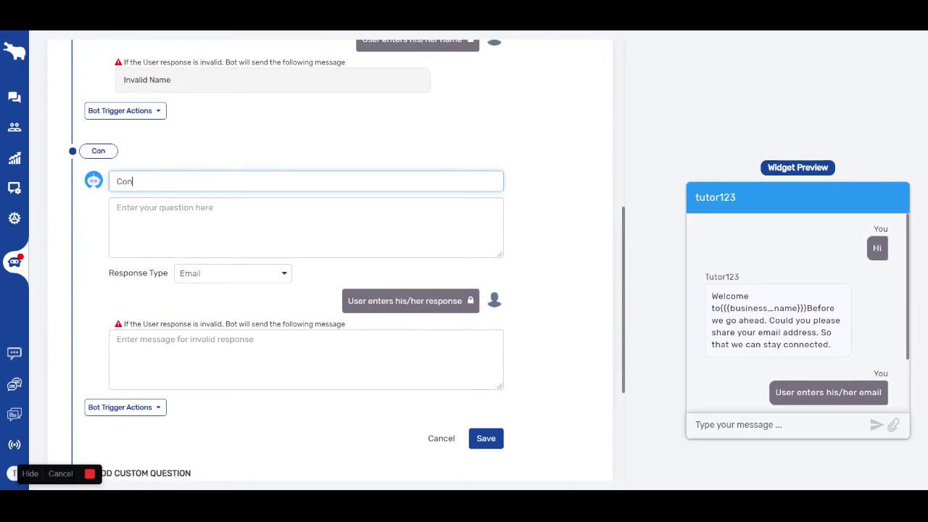
text(tact Number)
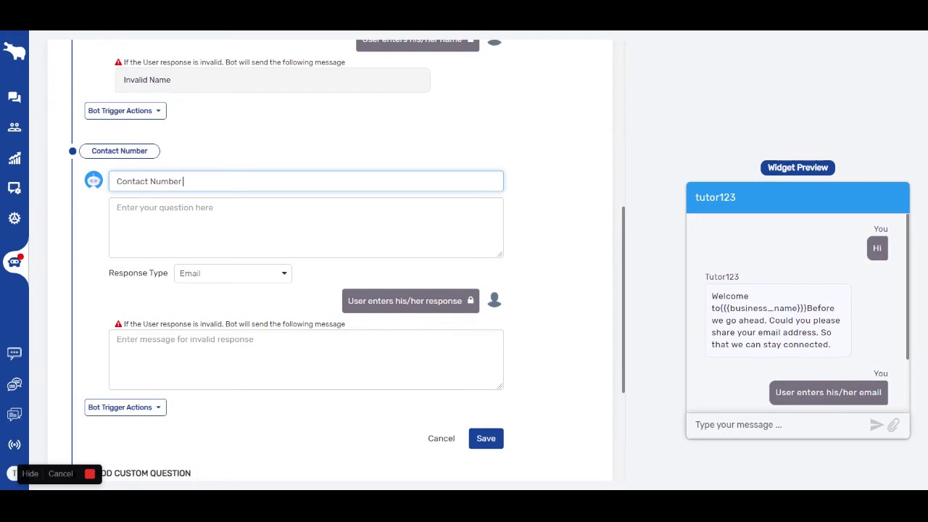
click(123, 208)
text(What's )
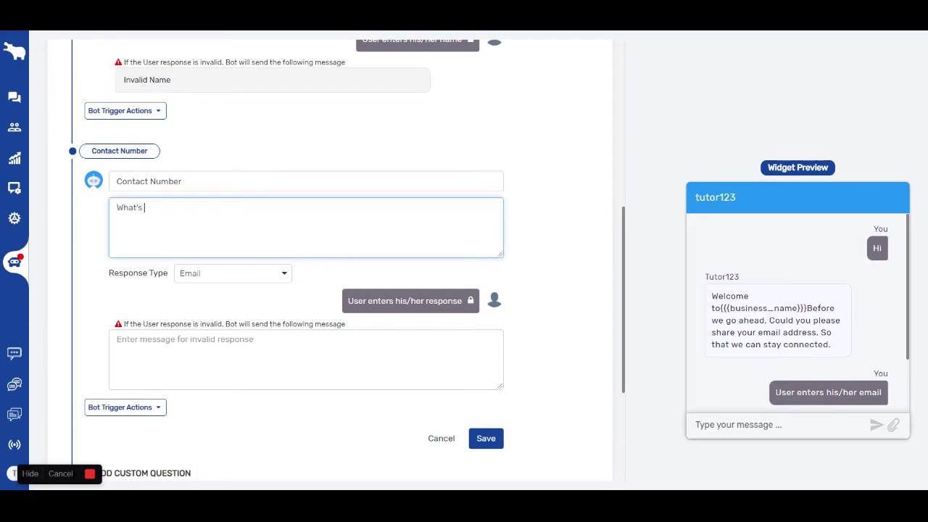
text(your contactNumber)
key(Left)
key(Left)
key(Left)
key(Left)
key(Left)
key(Left)
Set response type to Phone Number with fallback 'Please enter a valid contact Number'
click(238, 274)
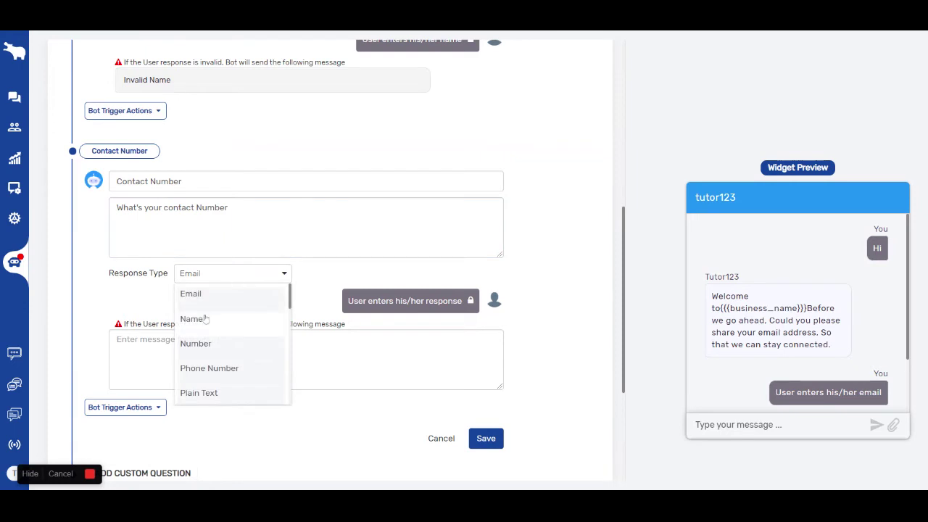
click(208, 368)
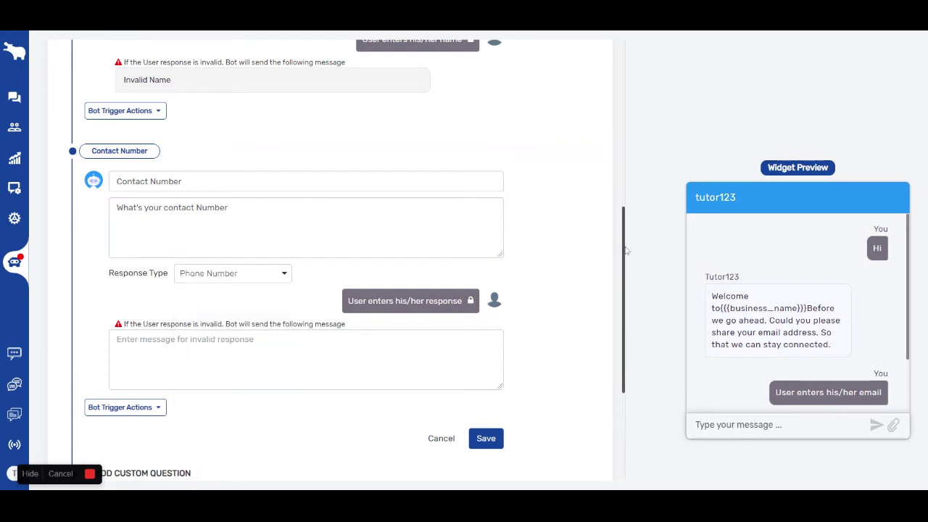
scroll(624, 251, down, 2)
click(117, 211)
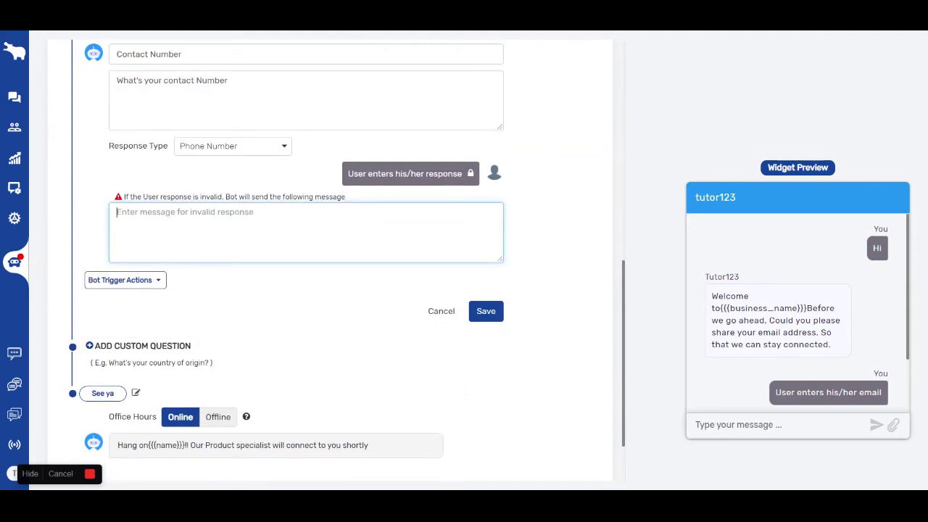
text(Please enter a valid contact Number)
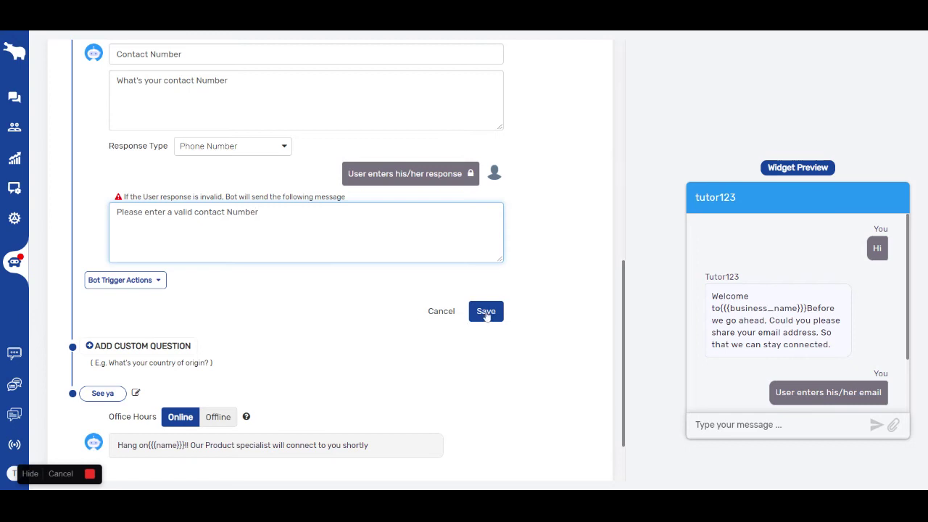
Save the Contact Number question and check it sits before the 'See ya' message
click(486, 311)
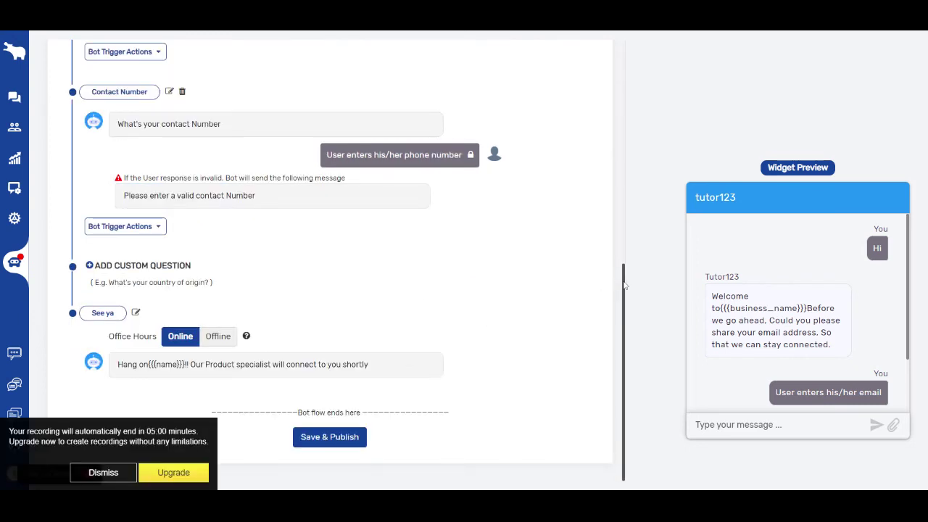
drag(625, 285, 625, 227)
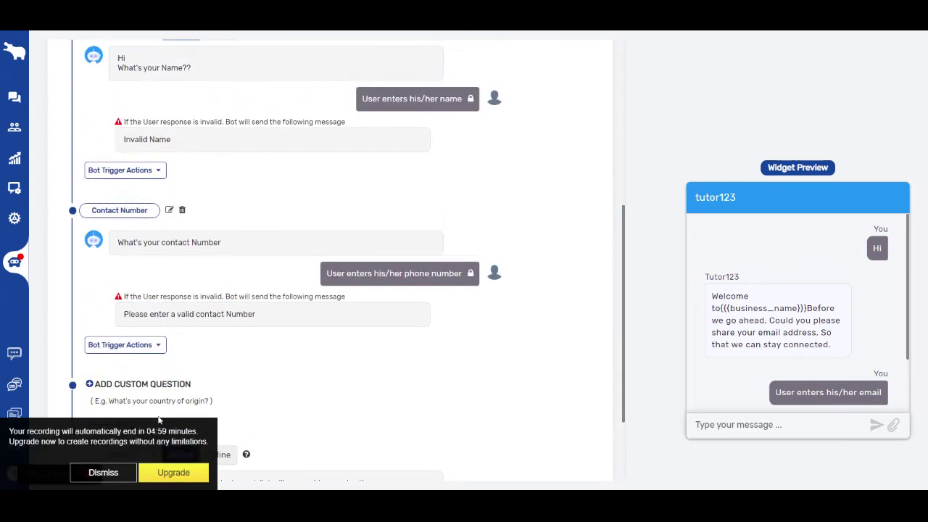
click(118, 472)
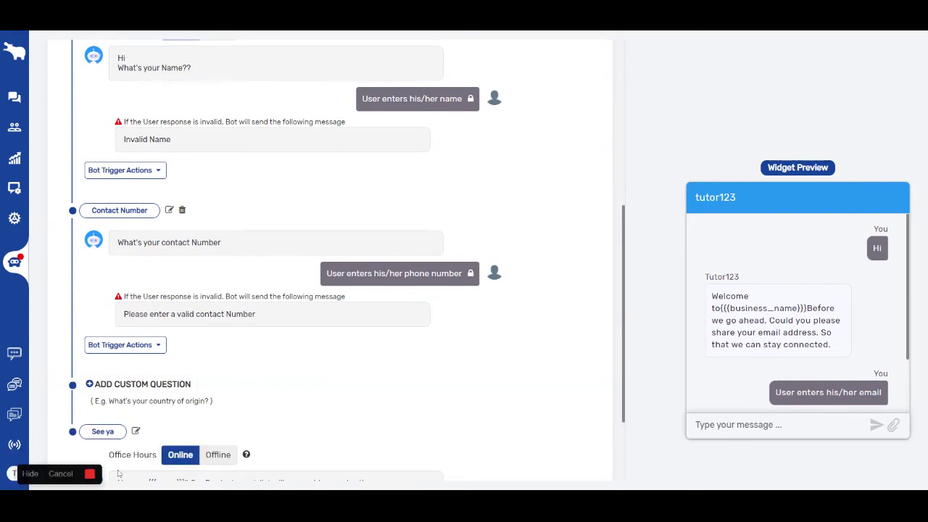
drag(626, 244, 624, 271)
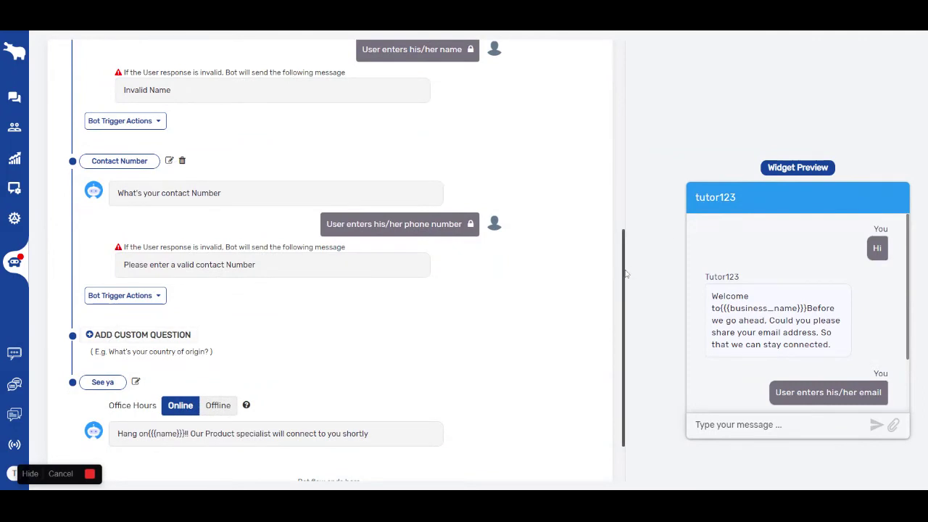
Add another custom question after Contact Number, labelled 'Service'
drag(627, 274, 626, 311)
click(165, 267)
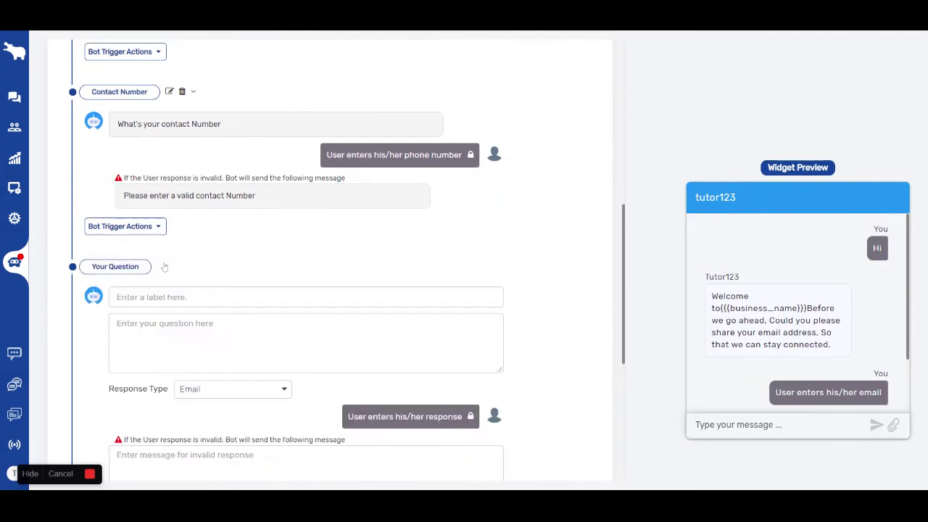
drag(630, 243, 624, 316)
click(625, 276)
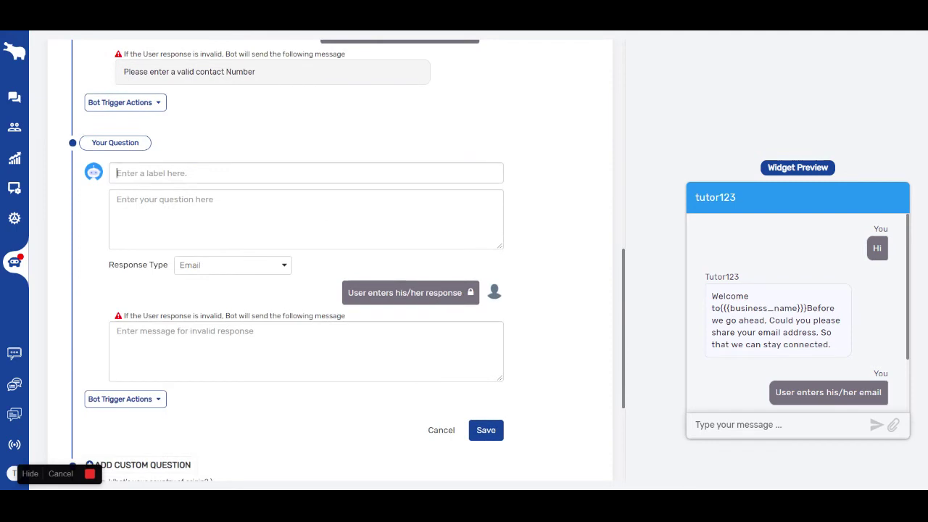
click(217, 173)
text(Service)
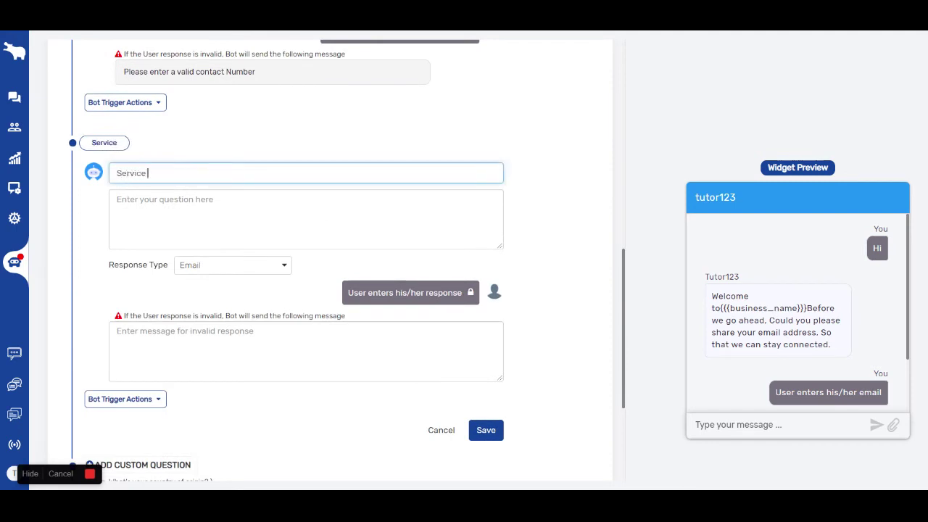
Write the Service question text 'The type of service required'
click(123, 200)
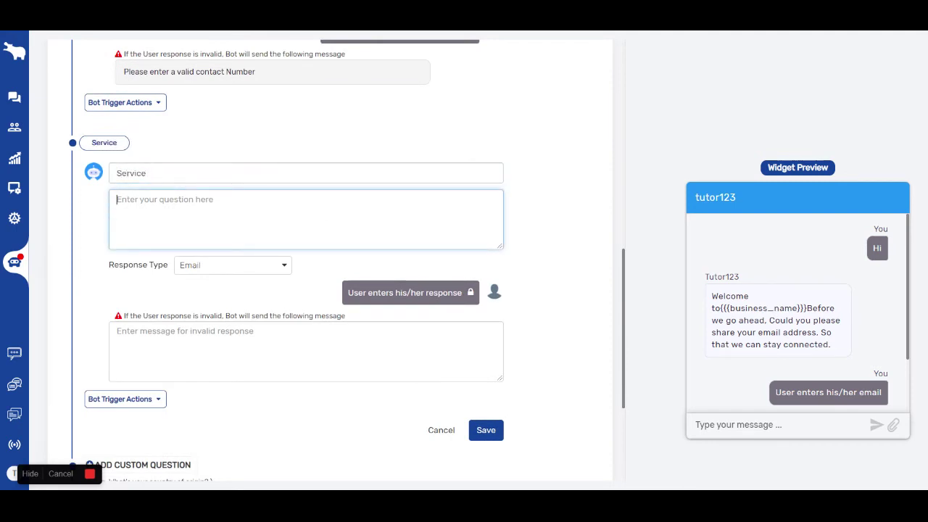
text(What)
key(BackSpace)
key(BackSpace)
key(BackSpace)
key(BackSpace)
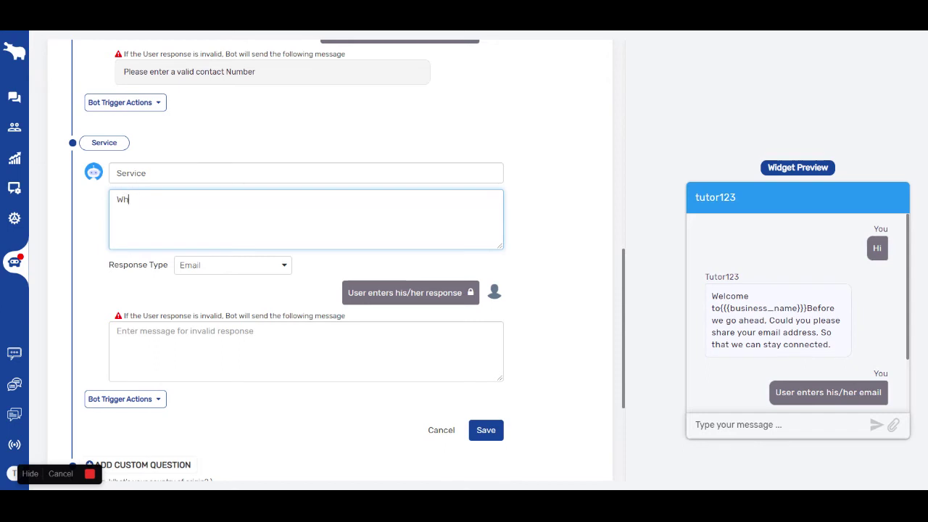
text(The type of service required)
click(263, 266)
drag(291, 290, 288, 311)
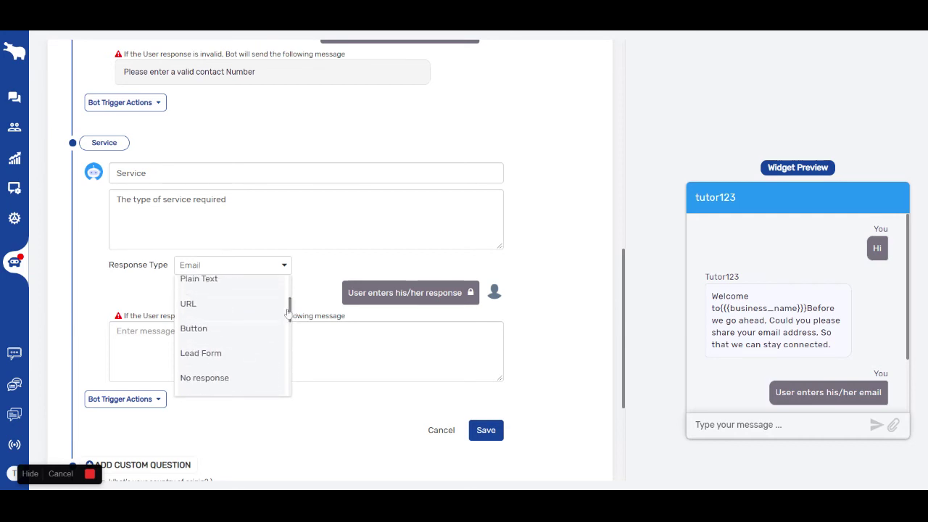
Set the Service question's response type to Button with a first button titled 'Support'
click(230, 329)
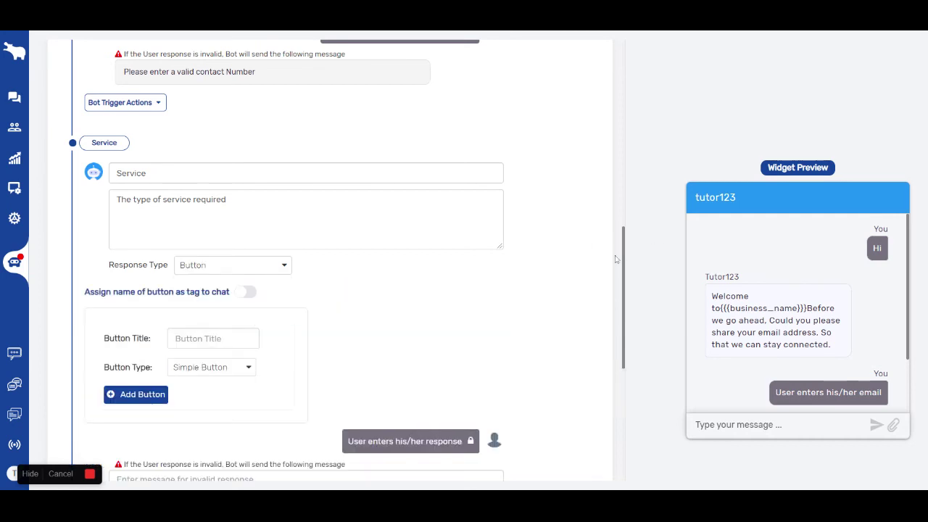
scroll(617, 259, down, 3)
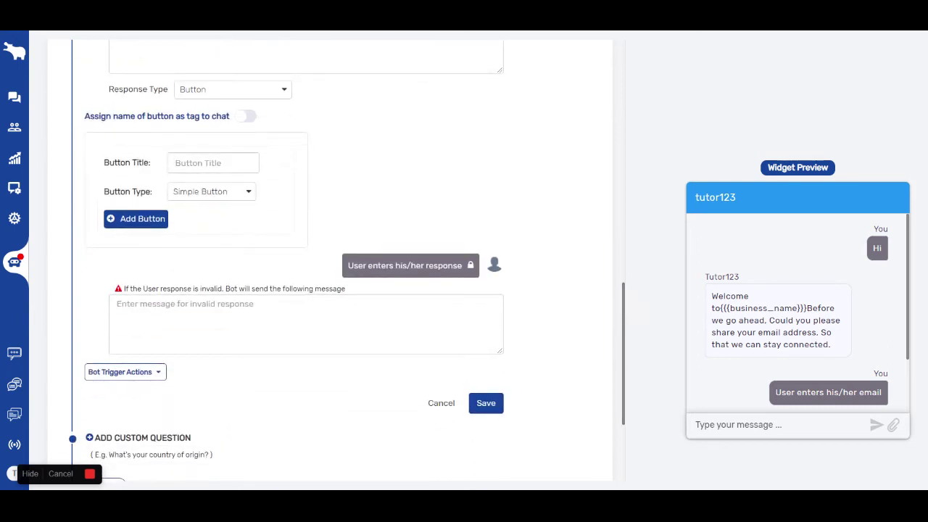
click(213, 162)
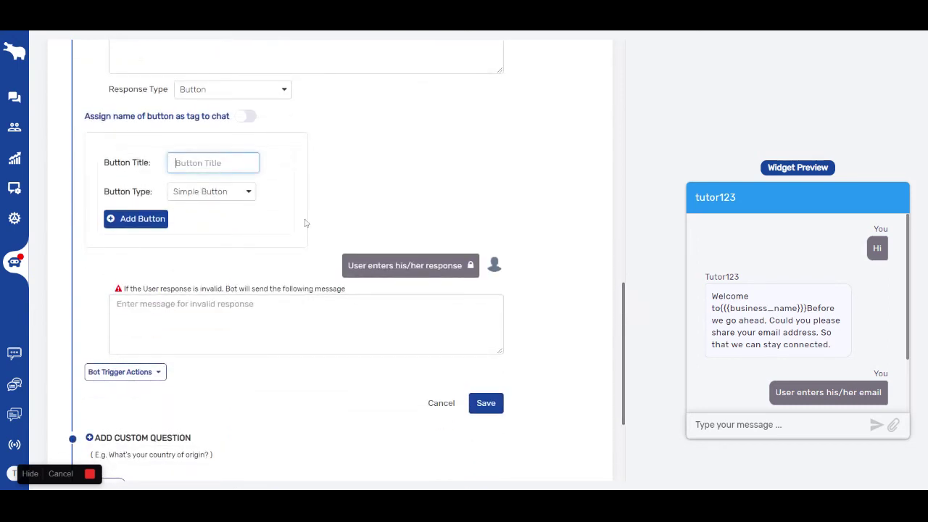
text(Support)
Add a second button 'Sales Support' and a blank third button row
click(113, 224)
click(189, 233)
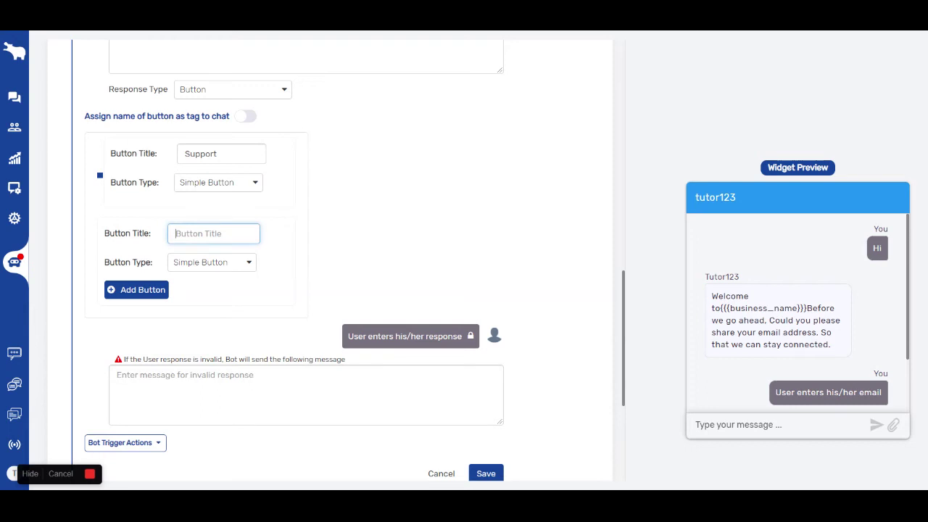
text(Sales Support)
click(288, 298)
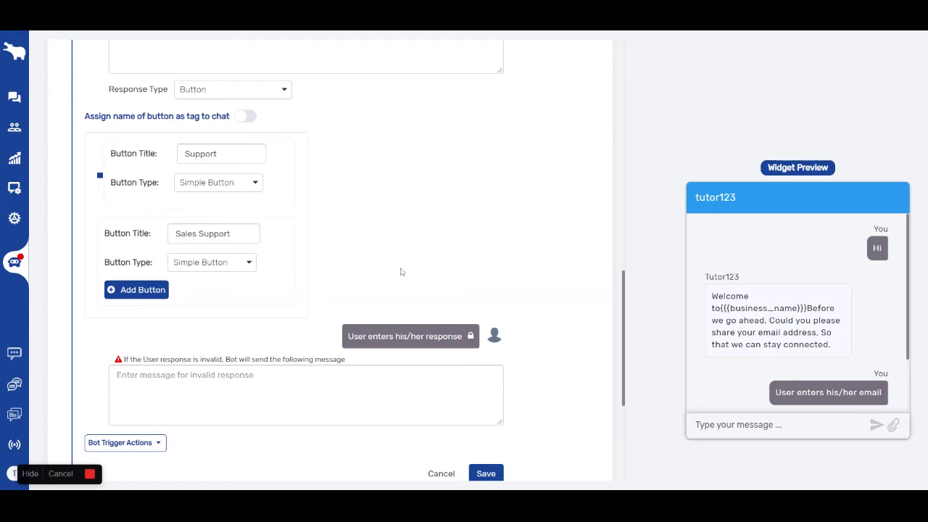
click(142, 292)
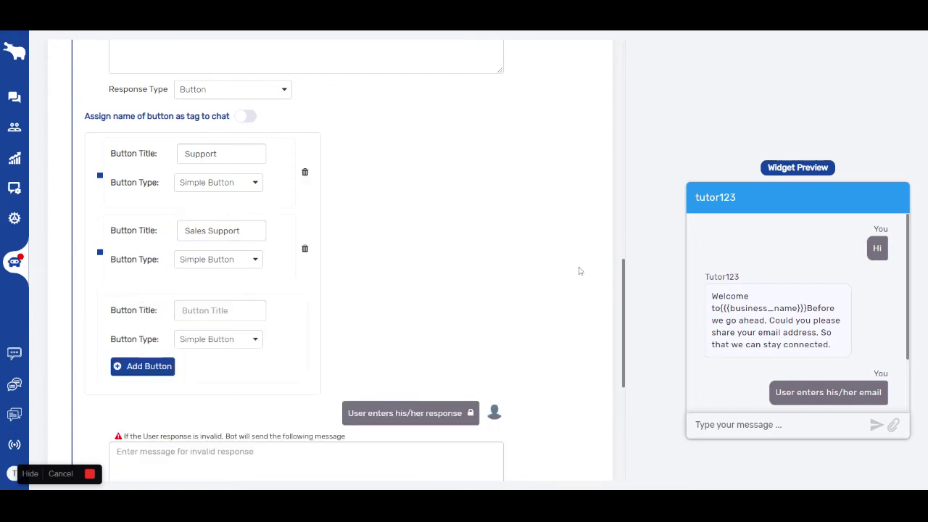
scroll(627, 307, down, 1)
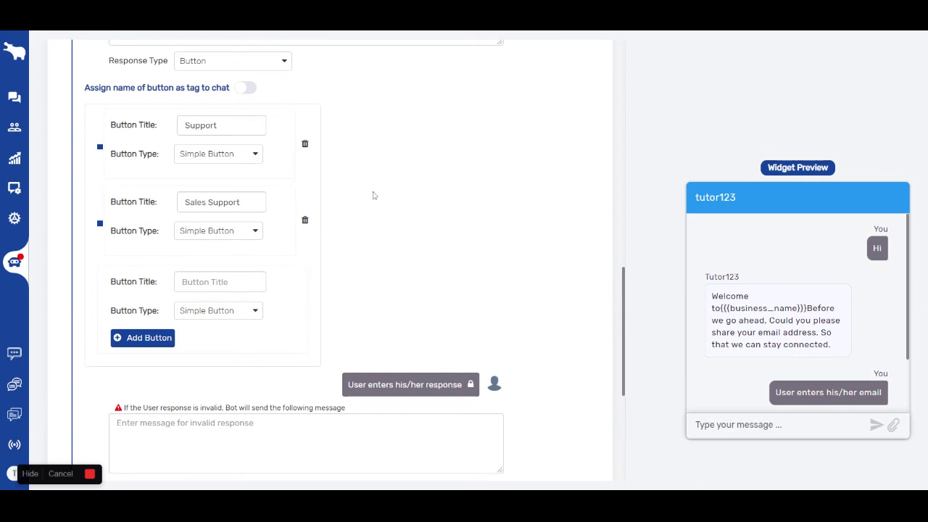
click(217, 125)
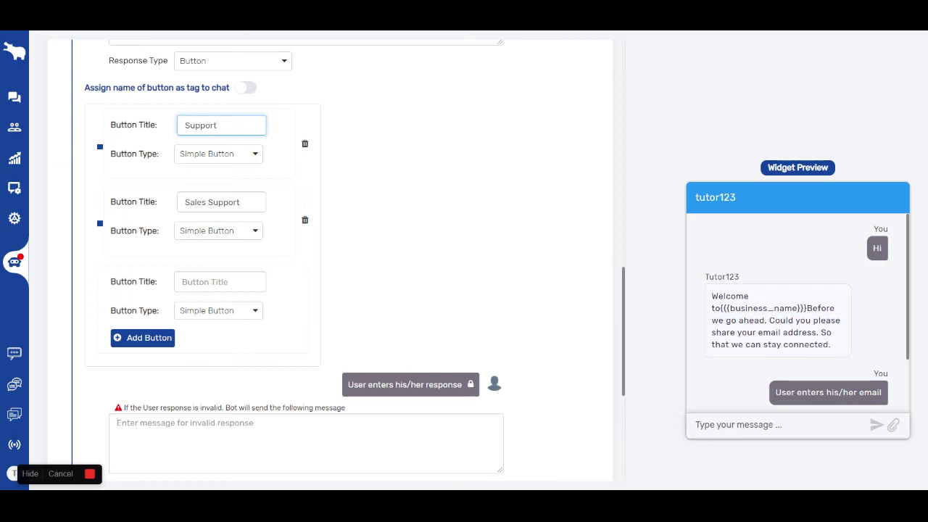
Rename the first button to 'CSM Support' and keep it a Simple Button after trying Action Button and Go To
text(CSM)
click(450, 156)
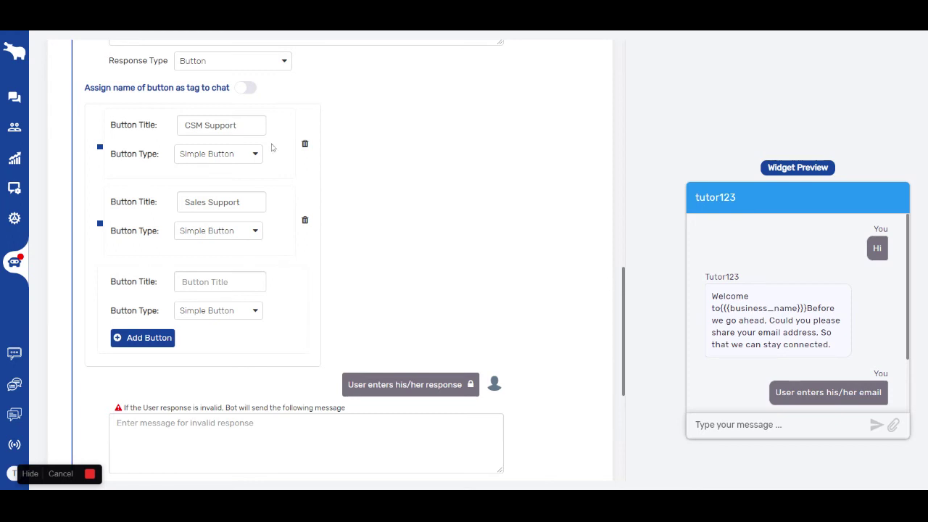
click(251, 160)
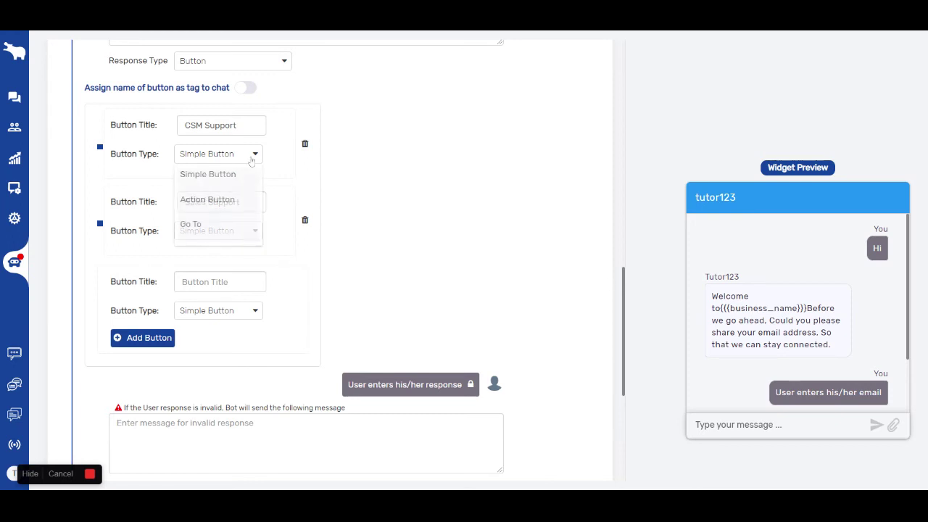
click(213, 202)
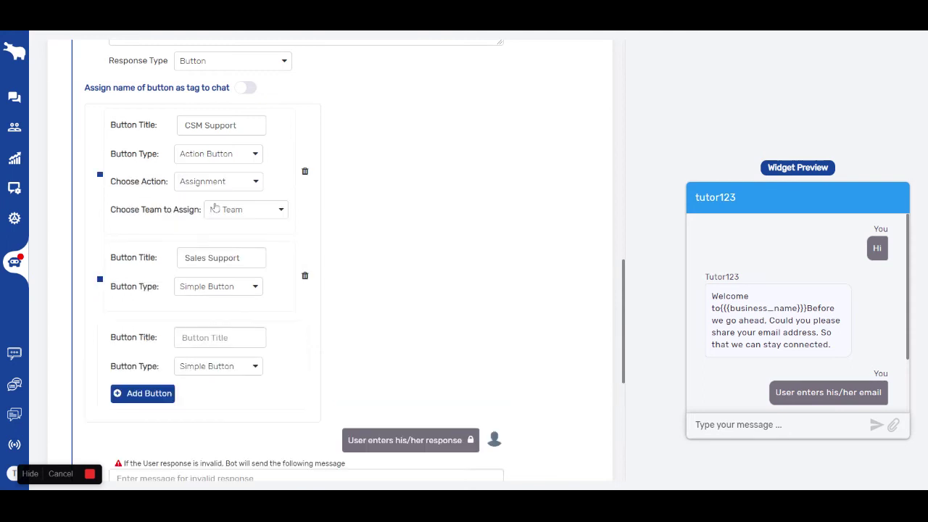
click(250, 154)
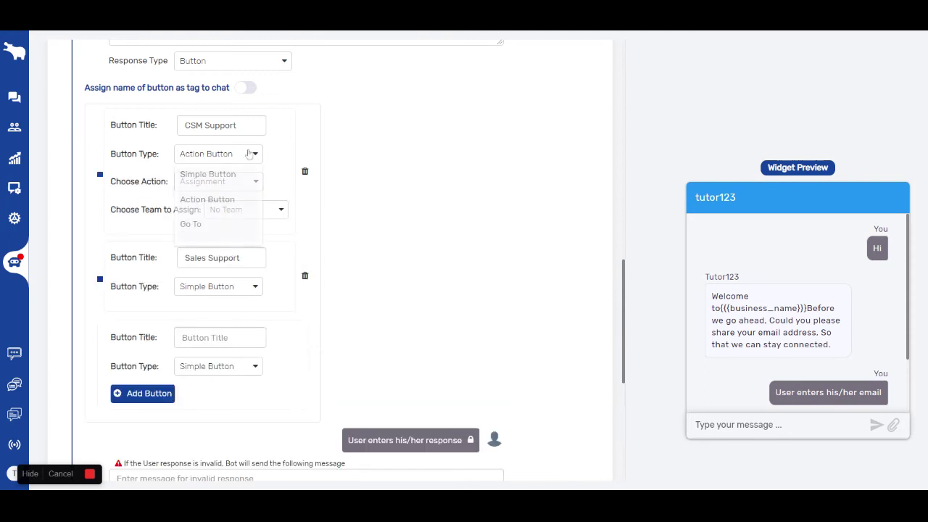
click(217, 224)
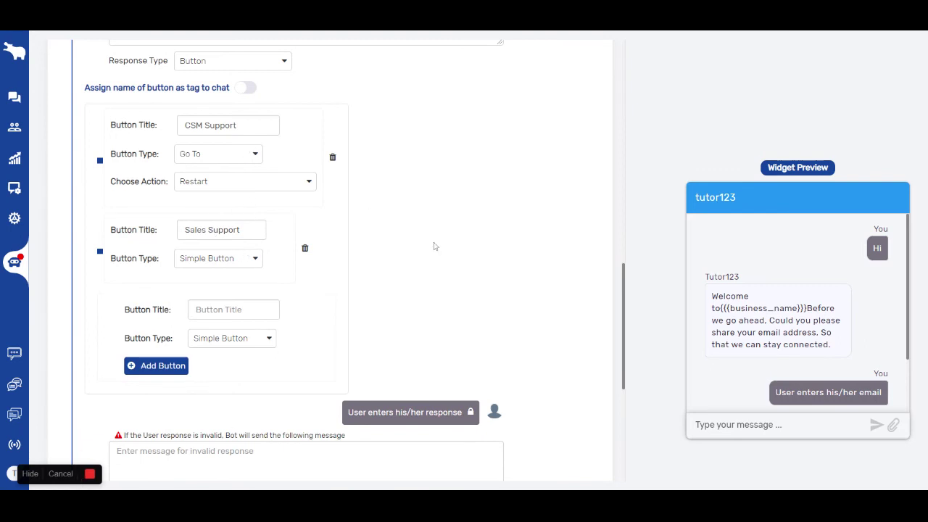
click(258, 161)
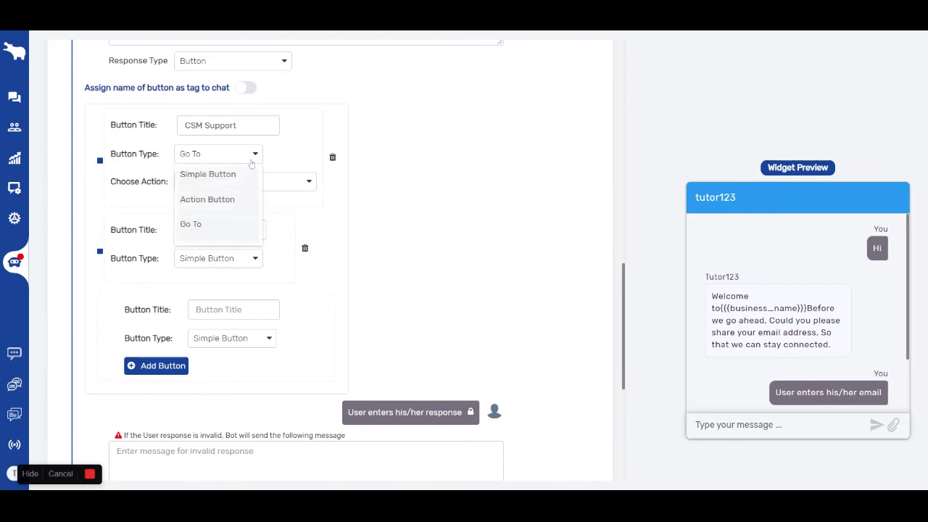
click(245, 177)
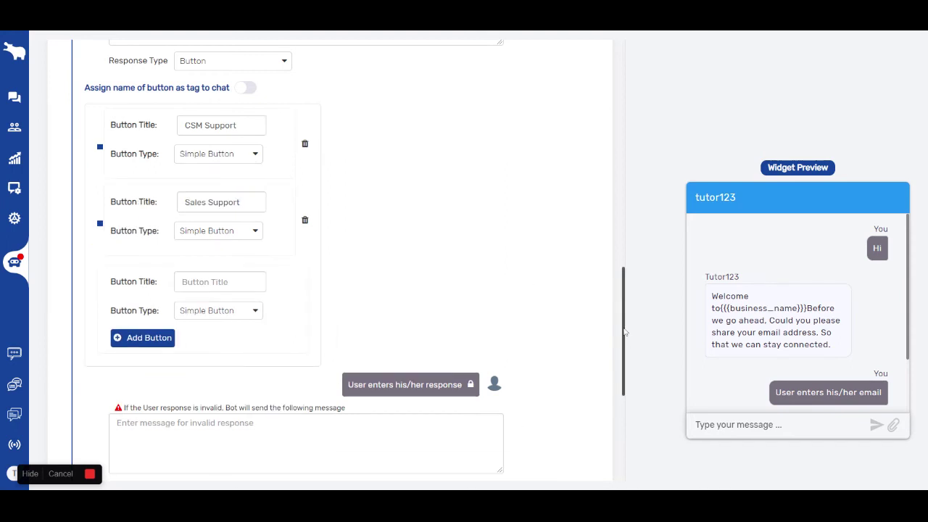
drag(624, 332, 624, 378)
Enter 'Enter valid response' as the invalid-answer message and save the Service question
click(271, 303)
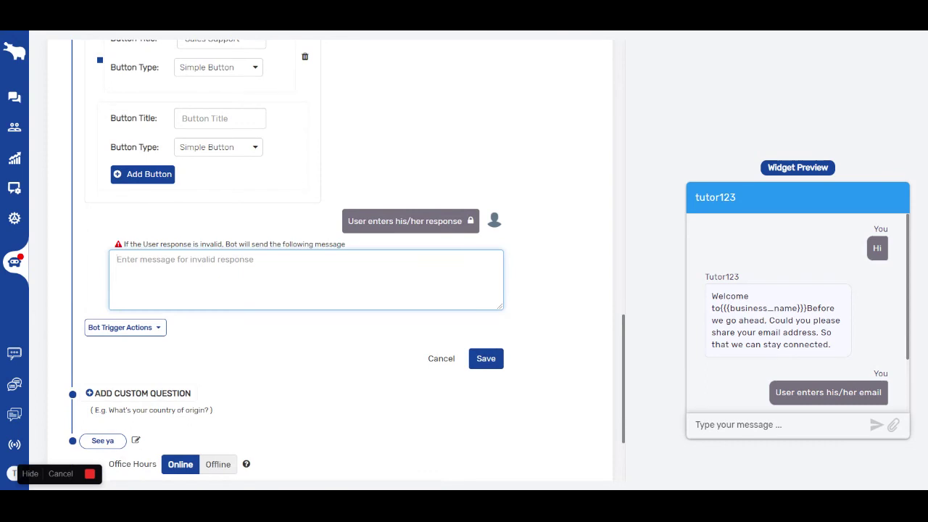
text(Entr)
key(BackSpace)
key(BackSpace)
text(ter valid )
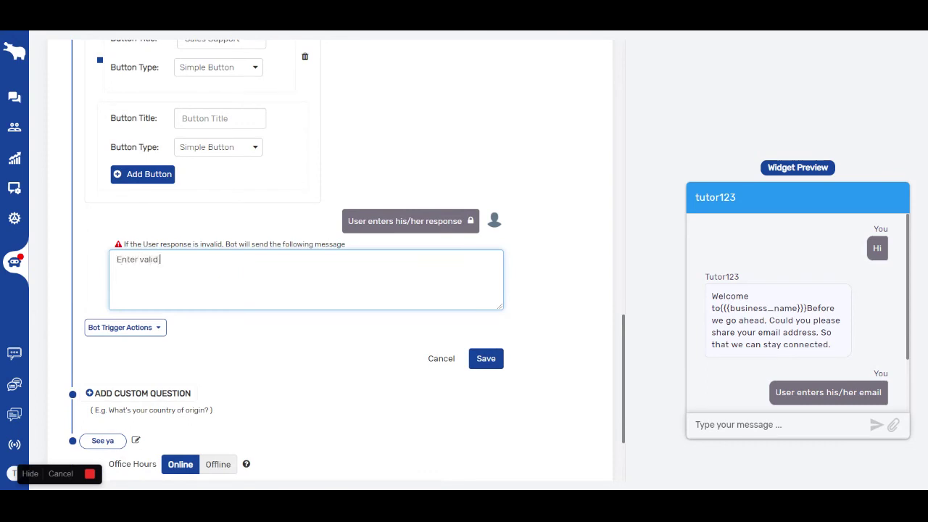
text(responser)
key(BackSpace)
click(485, 358)
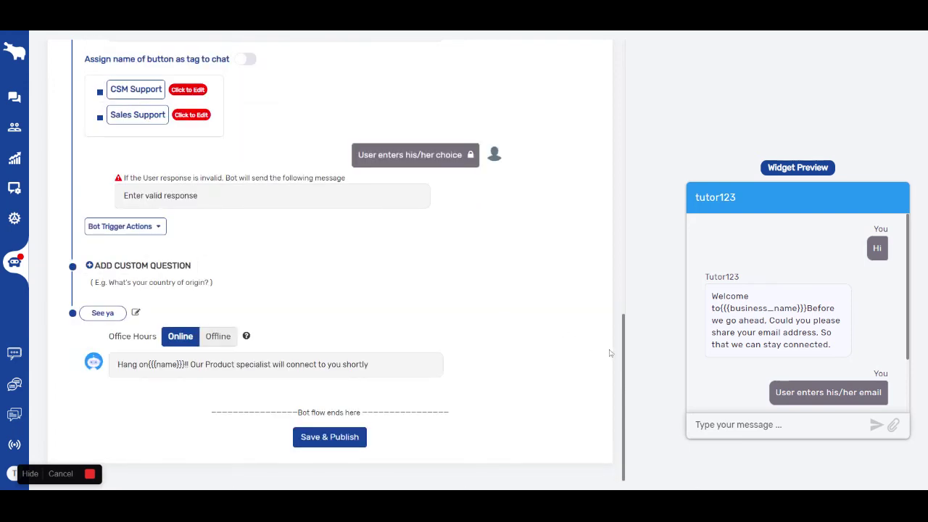
drag(625, 330, 629, 274)
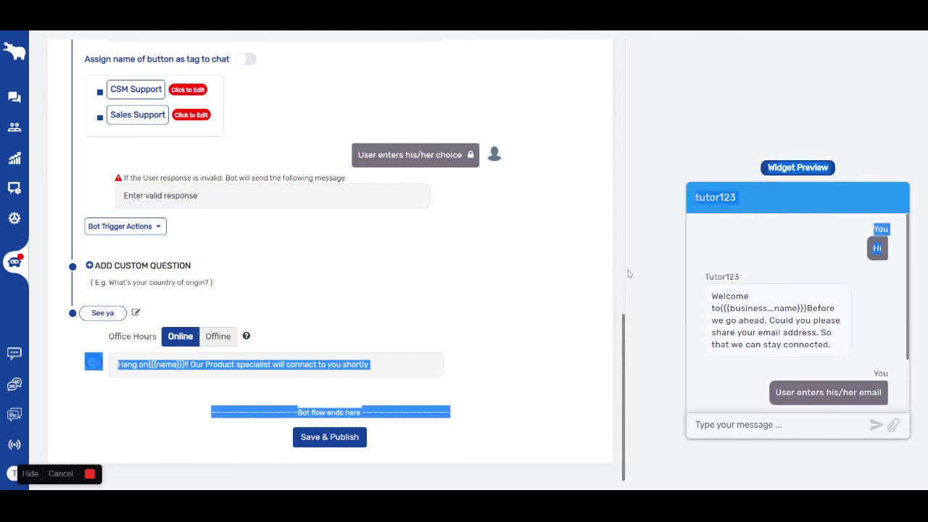
click(635, 335)
drag(625, 335, 615, 270)
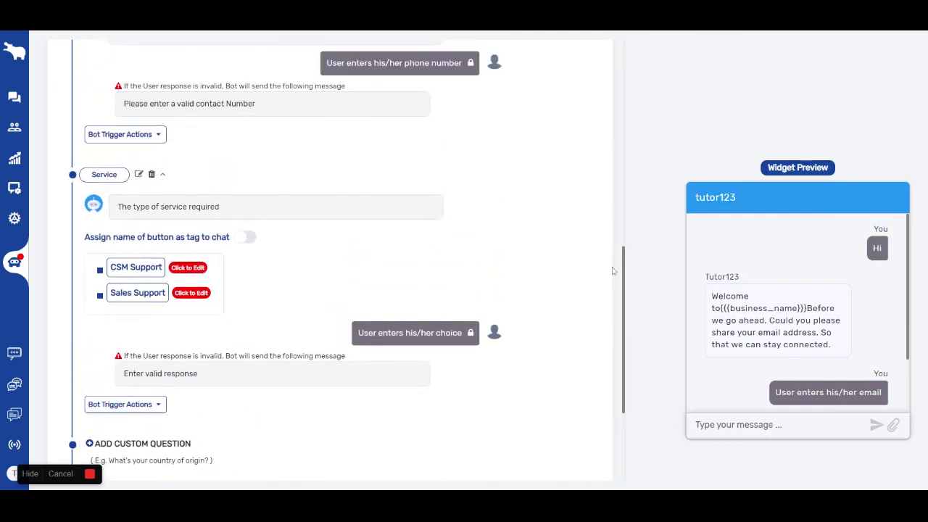
Add a follow-up question under CSM Support labelled 'Email' asking 'Share your email'
click(131, 272)
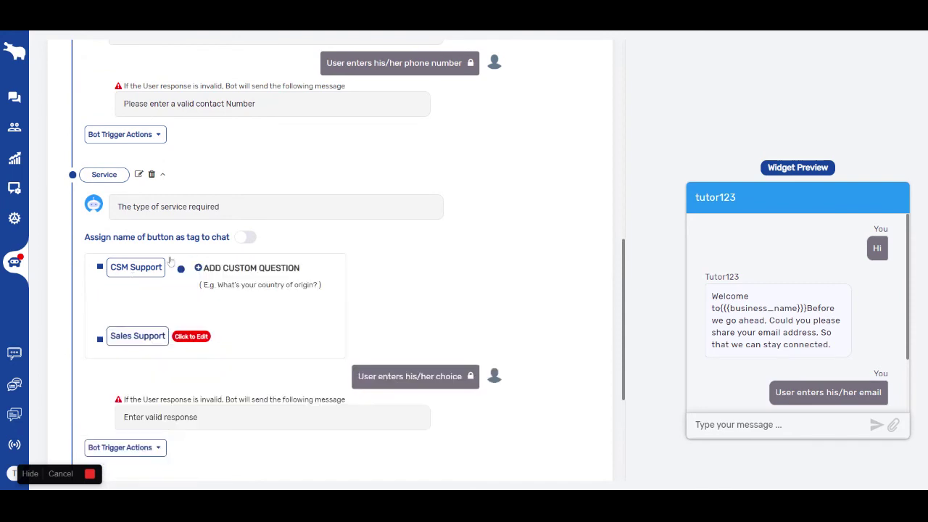
click(219, 268)
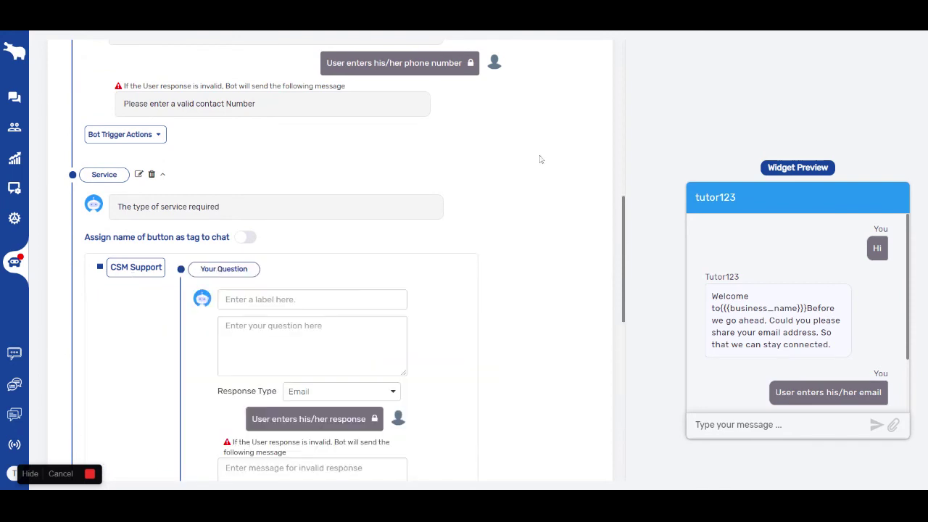
drag(624, 221, 630, 268)
click(311, 149)
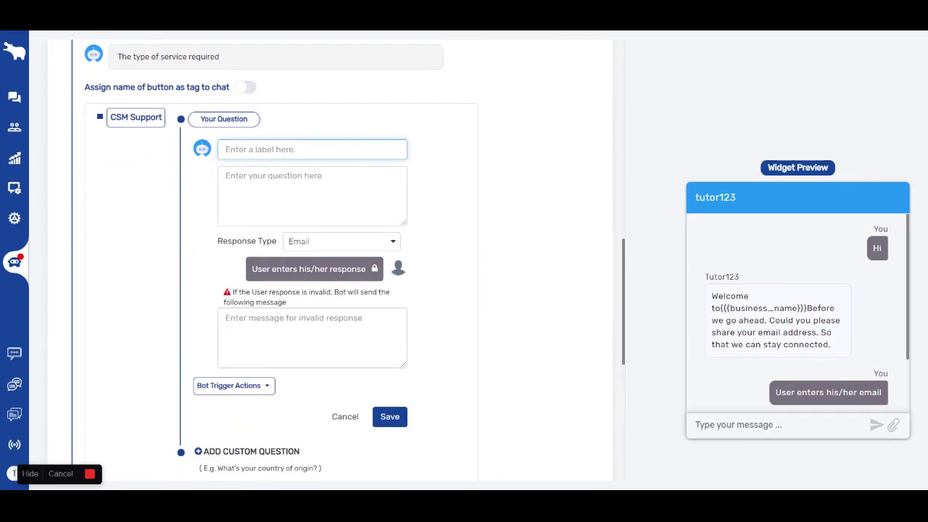
text(Product)
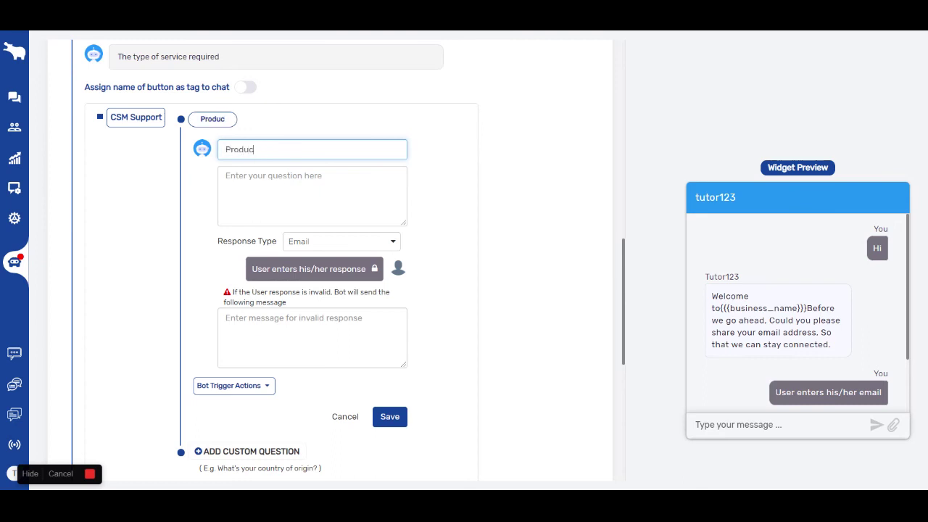
click(312, 195)
text(Name yo)
key(BackSpace)
key(BackSpace)
key(BackSpace)
key(BackSpace)
key(BackSpace)
key(BackSpace)
key(shift+Tab)
text(Email)
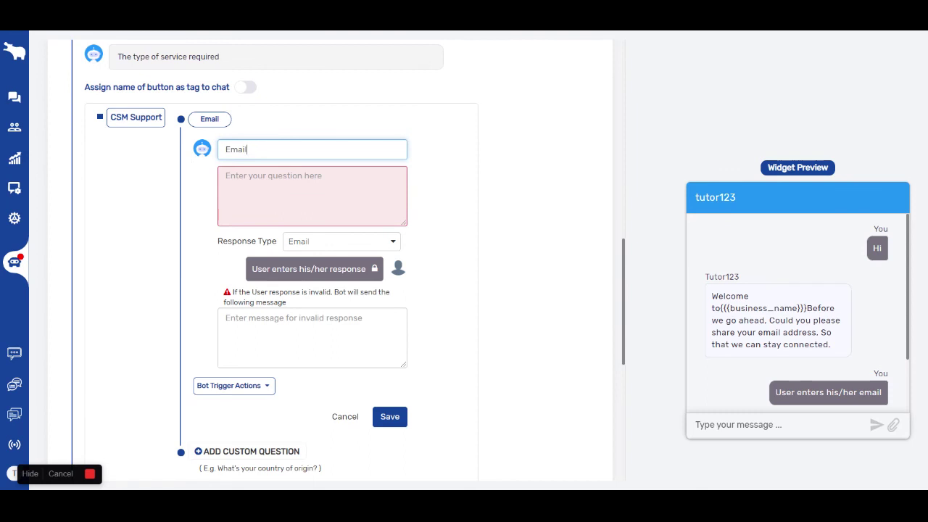
key(Tab)
text(Share your ema)
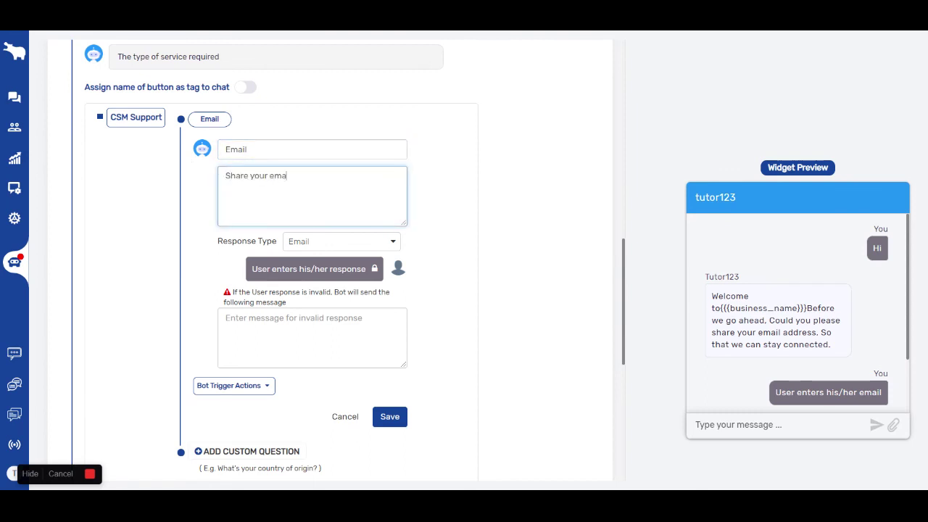
Set its response type to Email with the invalid message 'Enter a valid email'
click(348, 247)
click(313, 265)
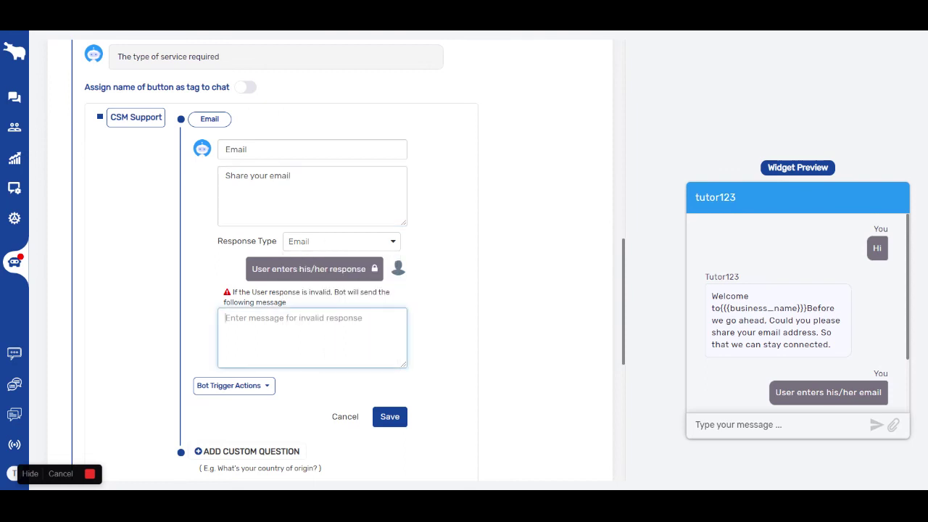
text(Entet)
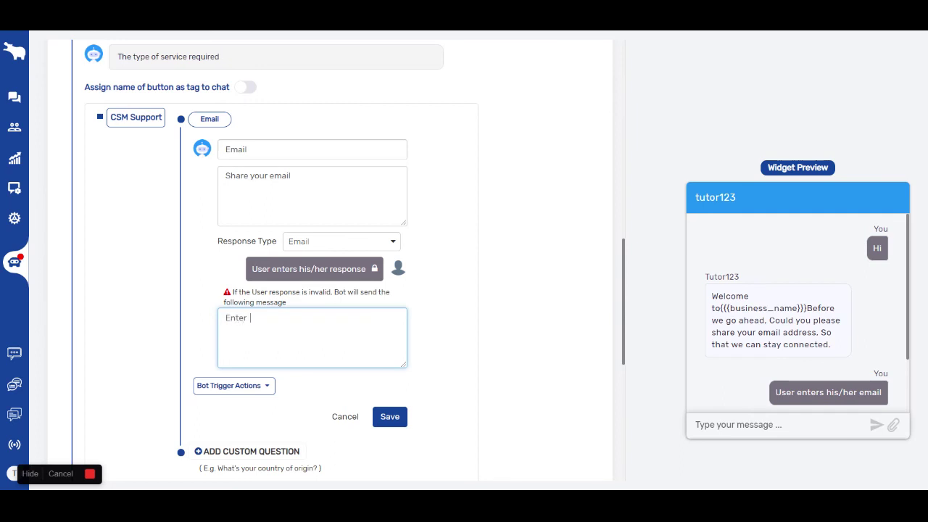
text(  a valid email)
click(636, 272)
drag(622, 270, 626, 312)
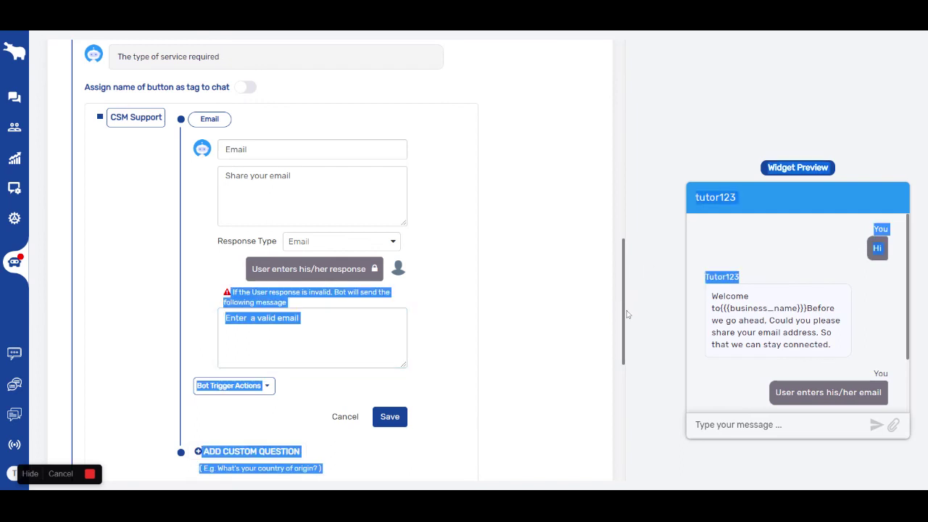
click(611, 321)
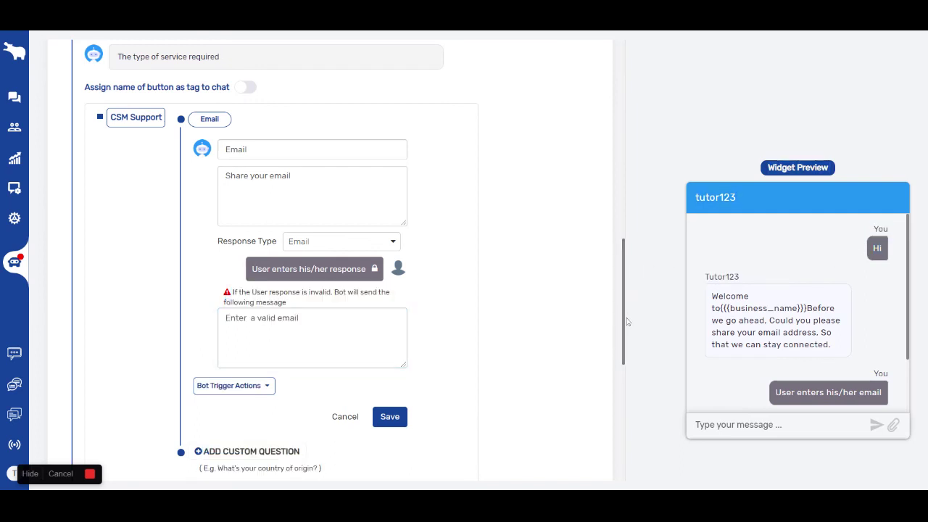
drag(627, 321, 626, 378)
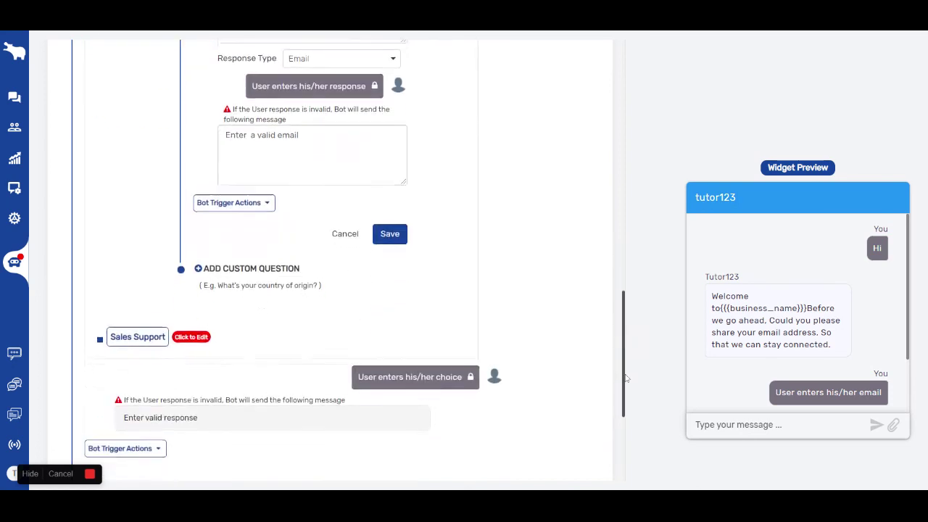
Save the nested email question, then Save & Publish the New Group bot flow
click(390, 234)
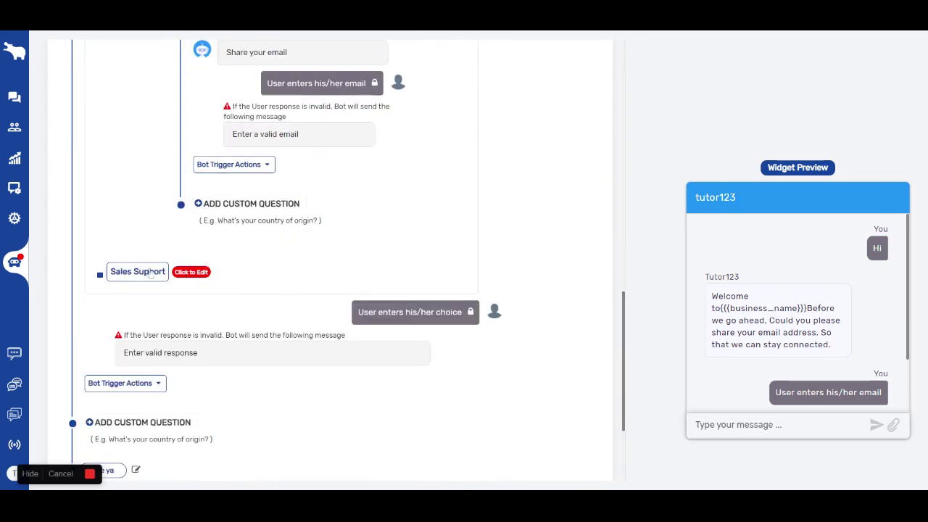
scroll(149, 275, down, 3)
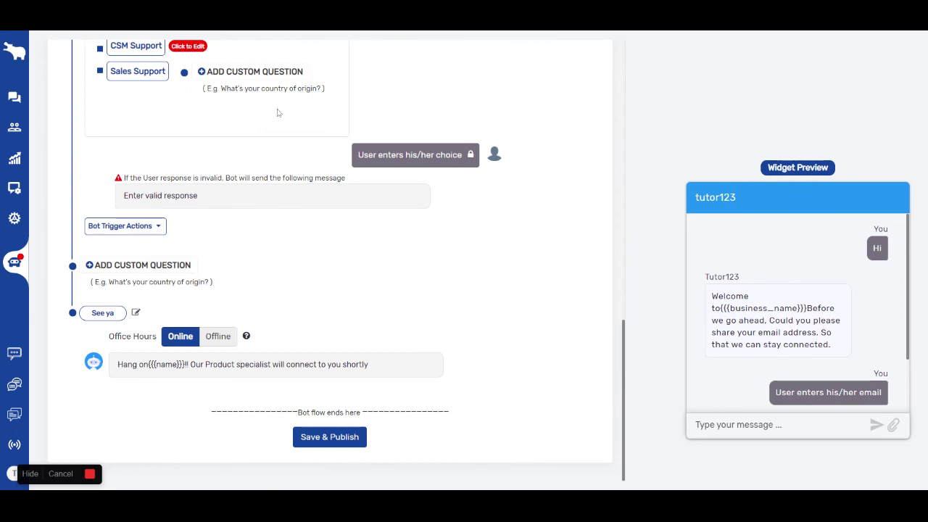
drag(625, 330, 623, 297)
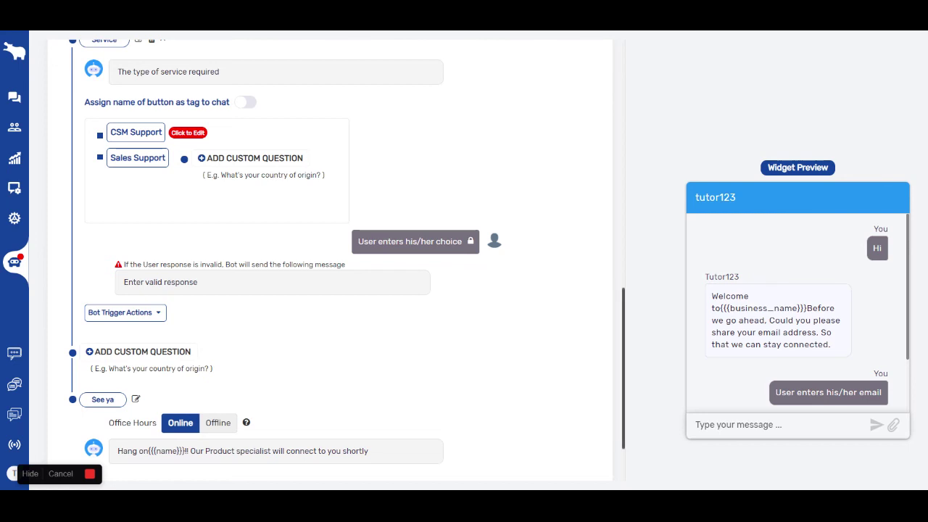
drag(626, 305, 628, 329)
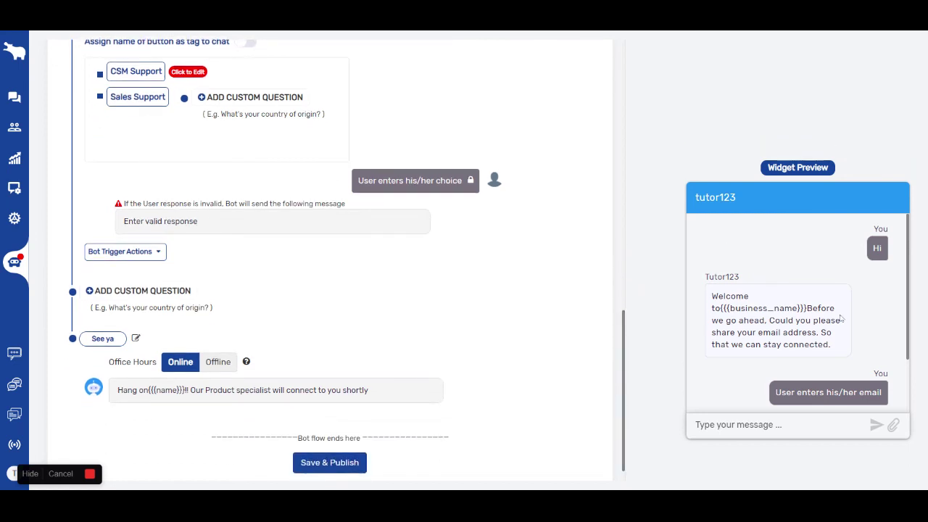
click(335, 470)
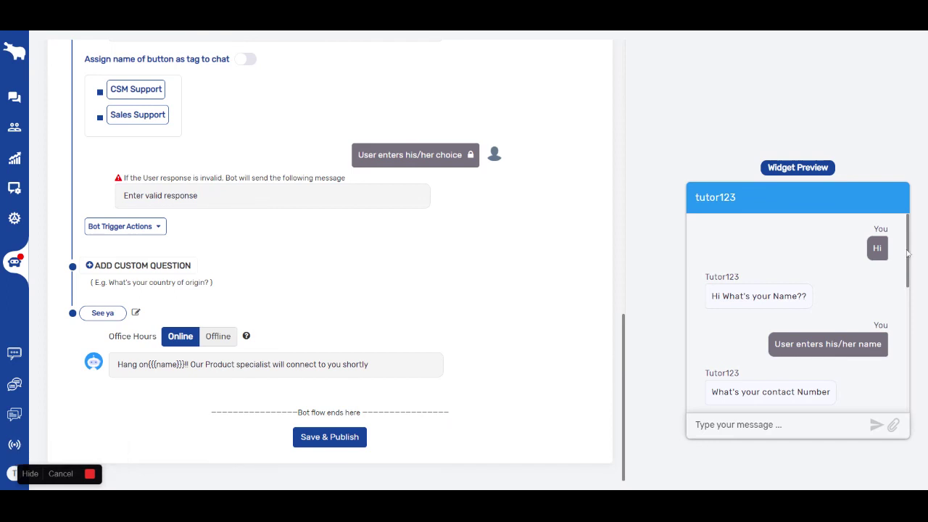
drag(907, 252, 890, 374)
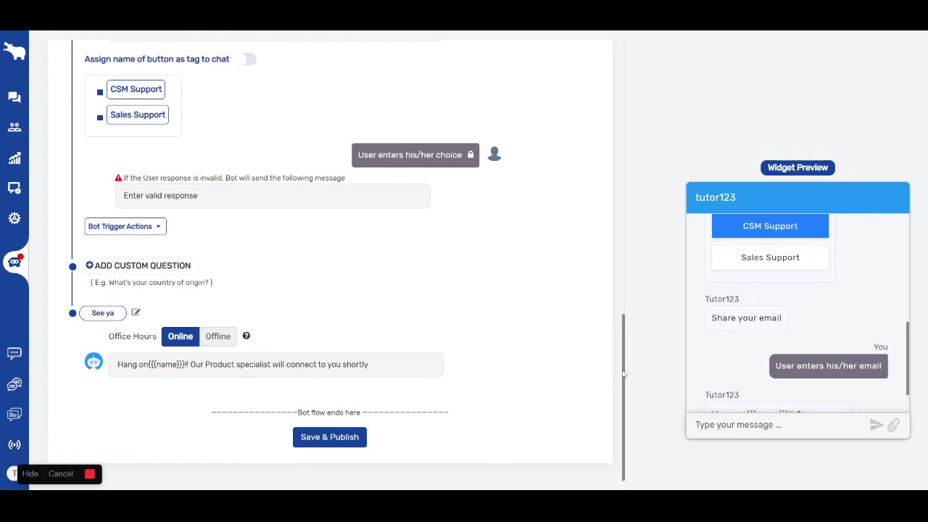
drag(622, 373, 626, 137)
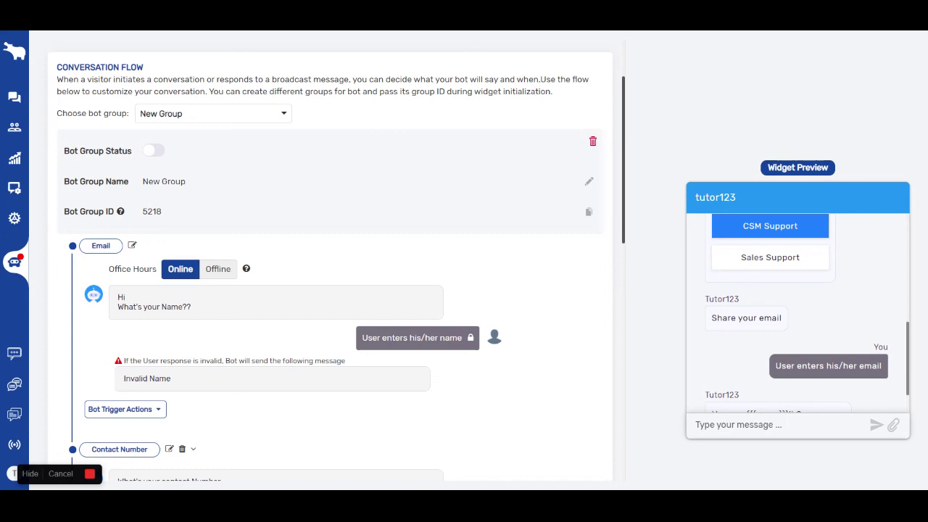
Switch the Email step's Office Hours toggle to Offline to show its offline welcome message
scroll(626, 215, down, 3)
click(218, 169)
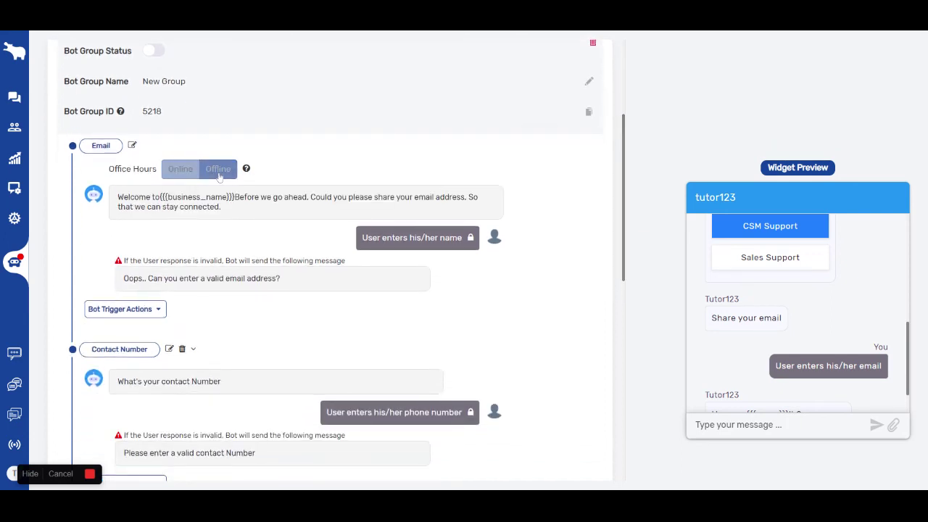